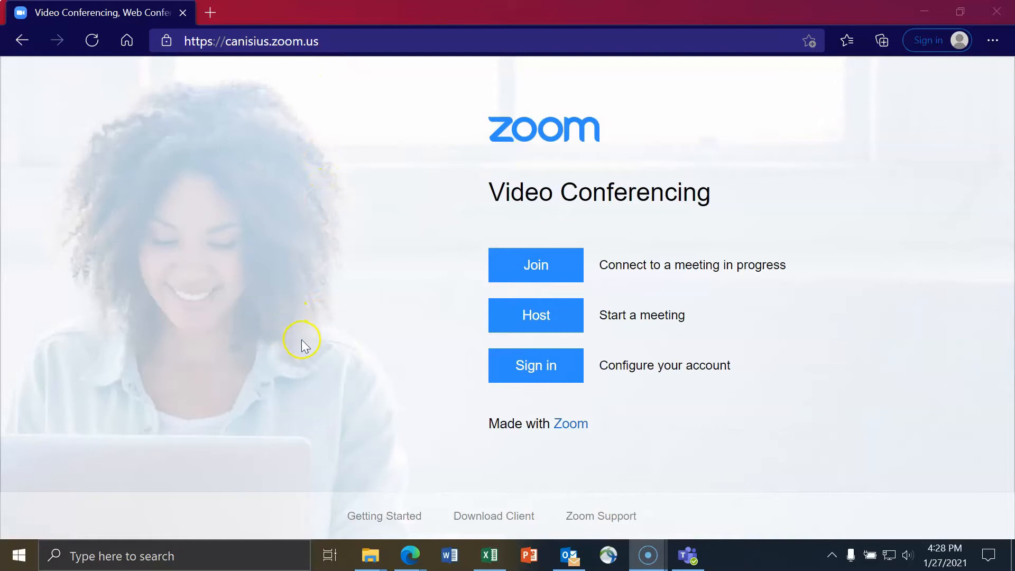
Sign in and start scheduling a meeting with topic TEST and description "This is a test meeting for a video on using the Zoom Registration function."
{"action": "left_click", "coordinate": [516, 380]}
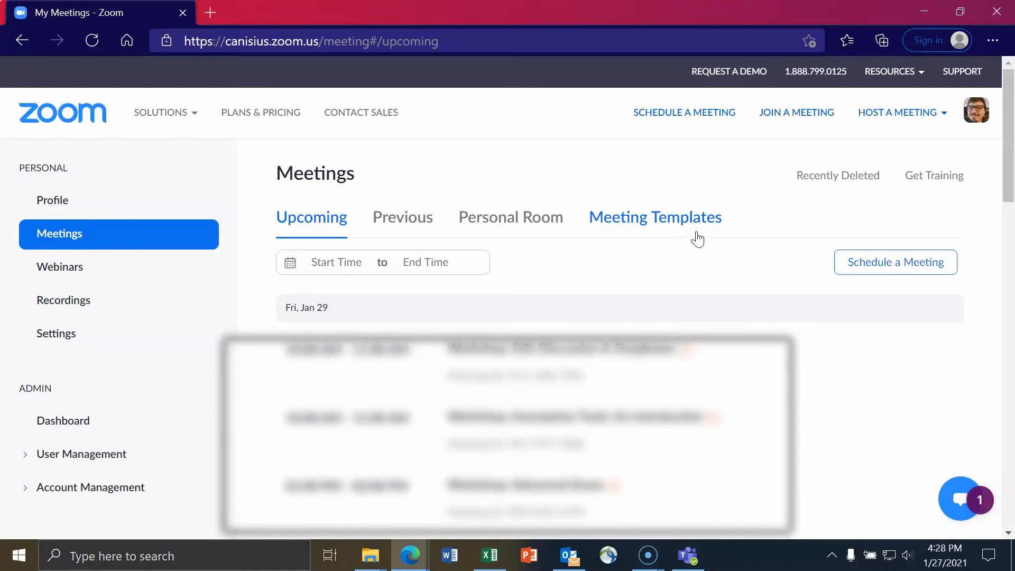
{"action": "left_click", "coordinate": [861, 260]}
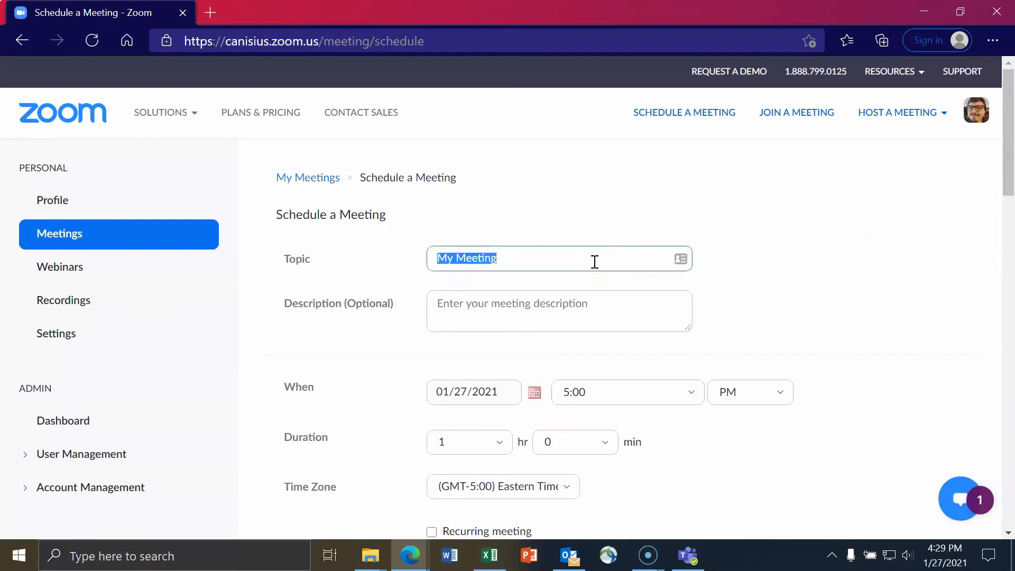
{"action": "type", "text": "TEST"}
{"action": "left_click", "coordinate": [530, 319]}
{"action": "type", "text": "T"}
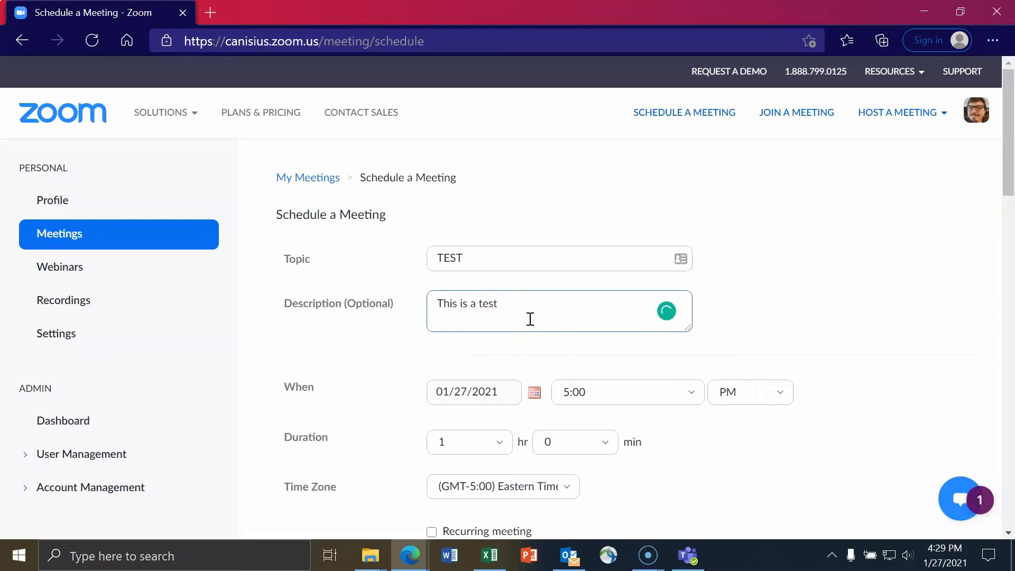
{"action": "type", "text": "Registration function)"}
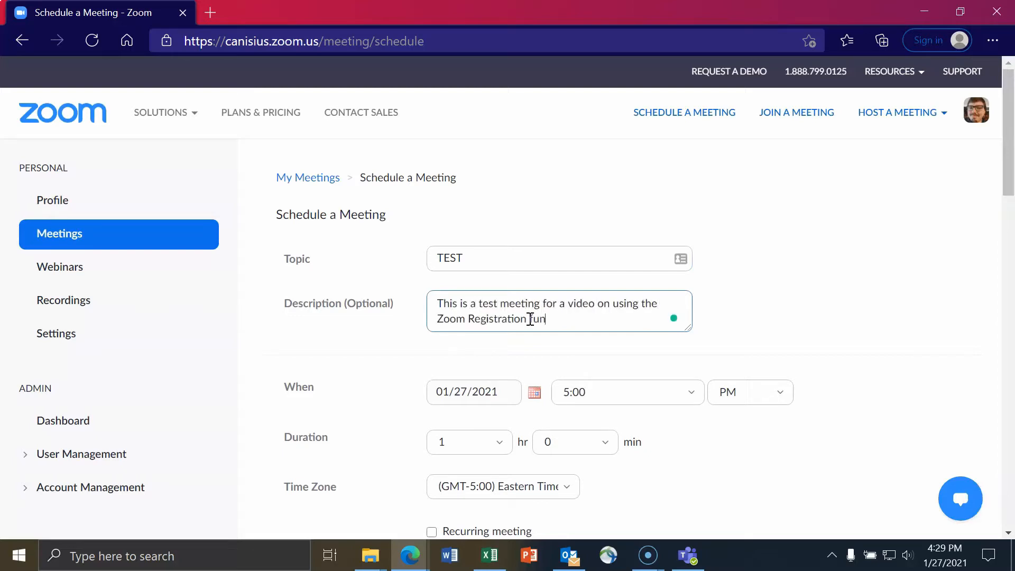
Make registration required for the TEST meeting and save it
{"action": "scroll", "coordinate": [629, 254], "scroll_direction": "down", "scroll_amount": 4}
{"action": "scroll", "coordinate": [646, 312], "scroll_direction": "up", "scroll_amount": 1}
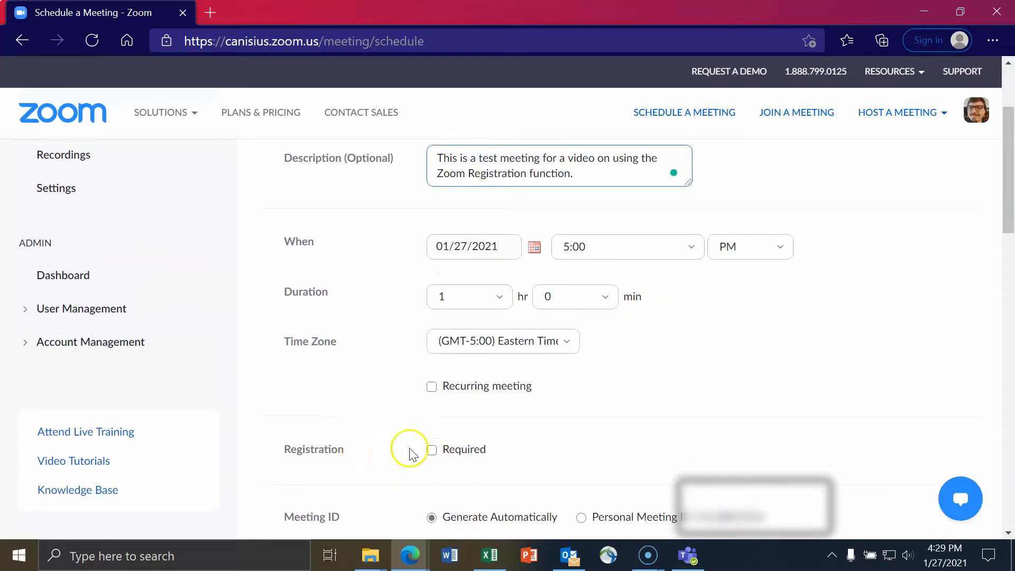
{"action": "scroll", "coordinate": [338, 426], "scroll_direction": "down", "scroll_amount": 1}
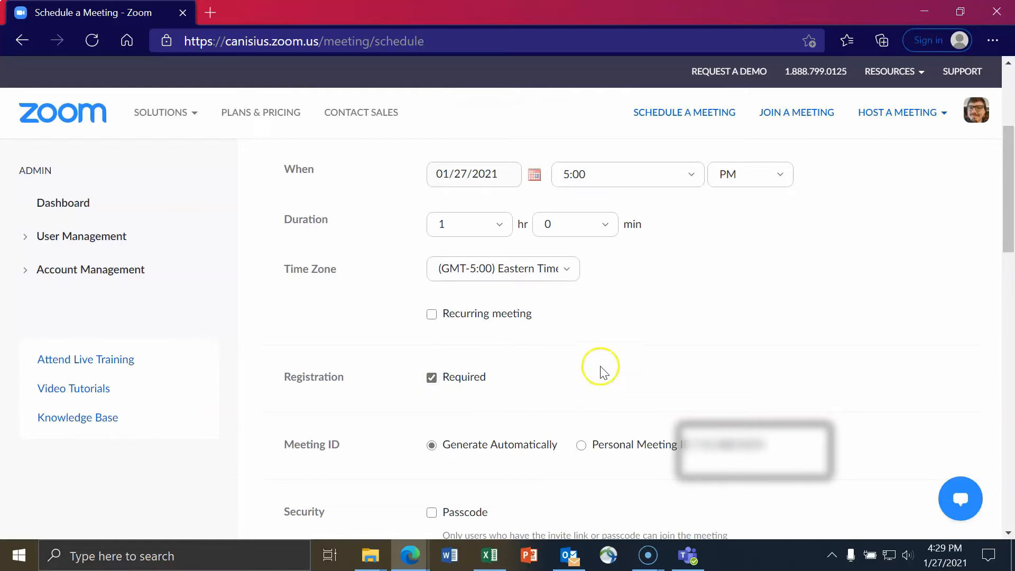
{"action": "scroll", "coordinate": [693, 323], "scroll_direction": "up", "scroll_amount": 2}
{"action": "scroll", "coordinate": [694, 323], "scroll_direction": "down", "scroll_amount": 2}
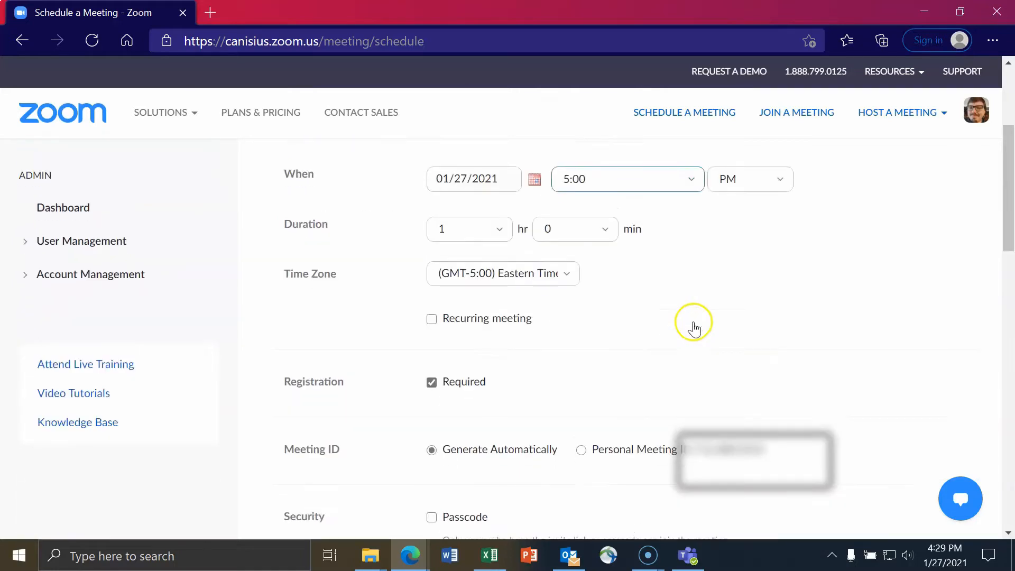
{"action": "scroll", "coordinate": [694, 325], "scroll_direction": "down", "scroll_amount": 15}
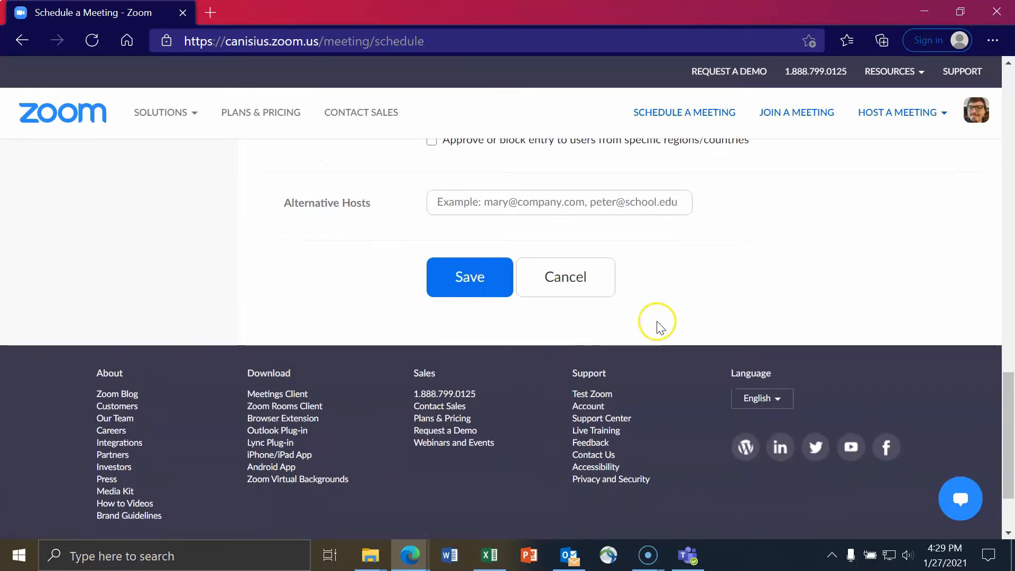
{"action": "left_click", "coordinate": [469, 277]}
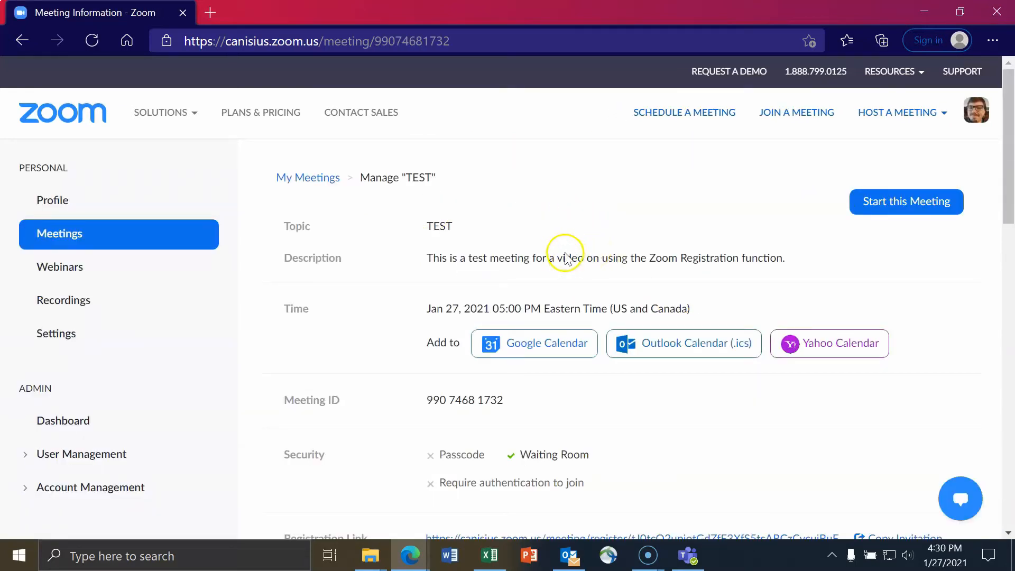
Open the TEST meeting's registration link in a new browser tab
{"action": "scroll", "coordinate": [563, 227], "scroll_direction": "down", "scroll_amount": 3}
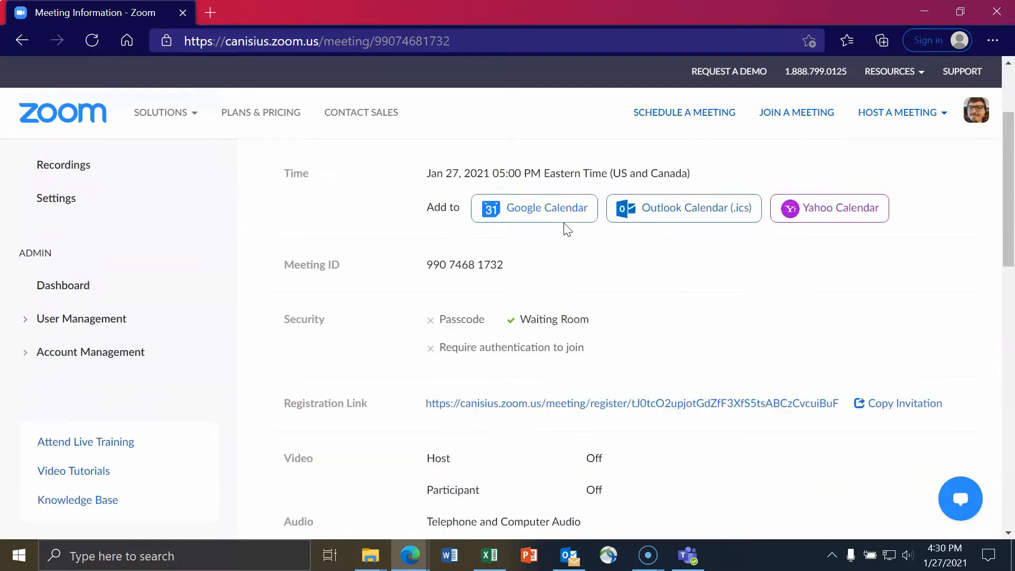
{"action": "left_click", "coordinate": [378, 486]}
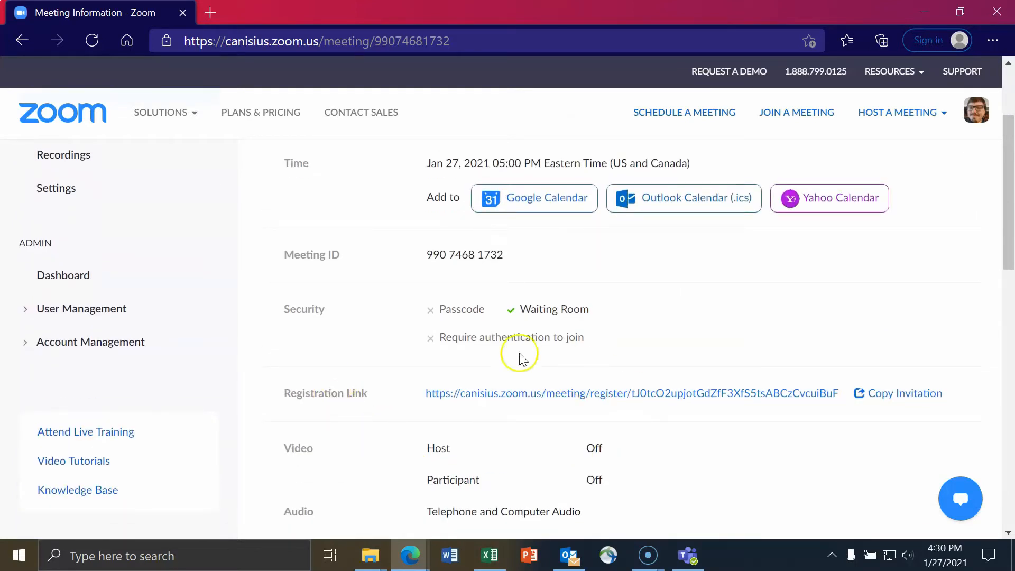
{"action": "right_click", "coordinate": [480, 394]}
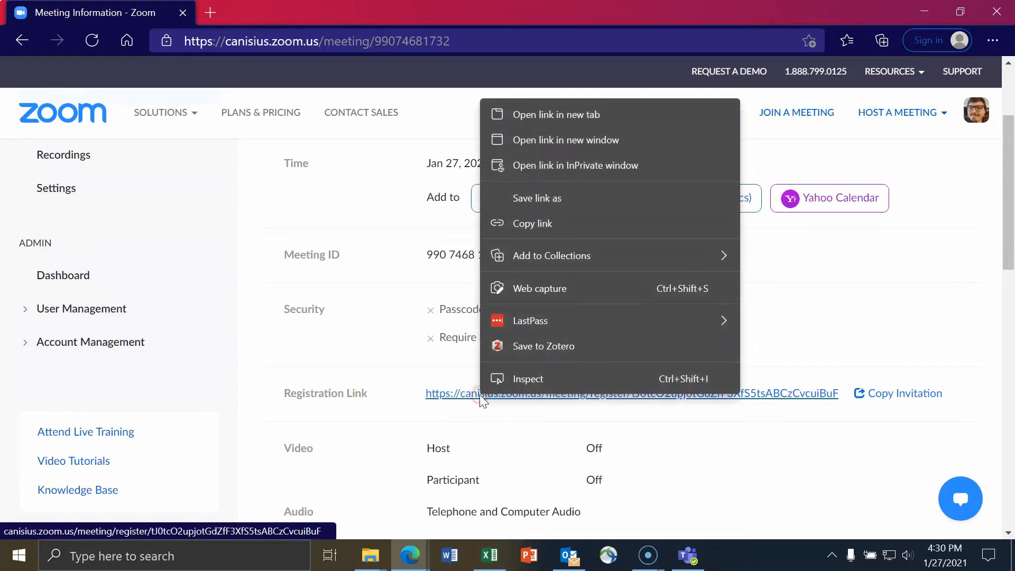
{"action": "left_click", "coordinate": [589, 119]}
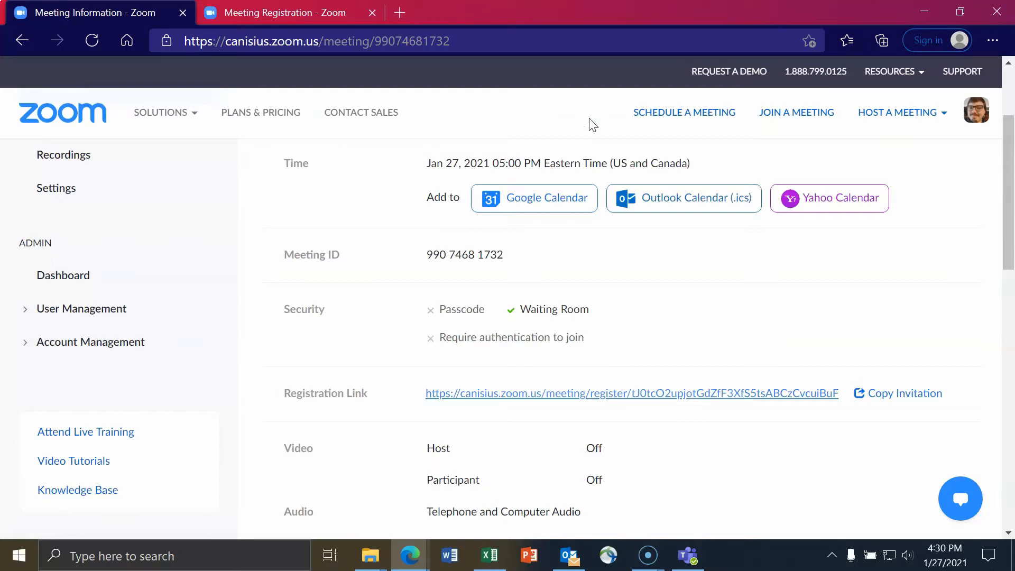
Read the meeting invitation text without copying it, and review the registration form in its separate browser tab
{"action": "left_click", "coordinate": [888, 404]}
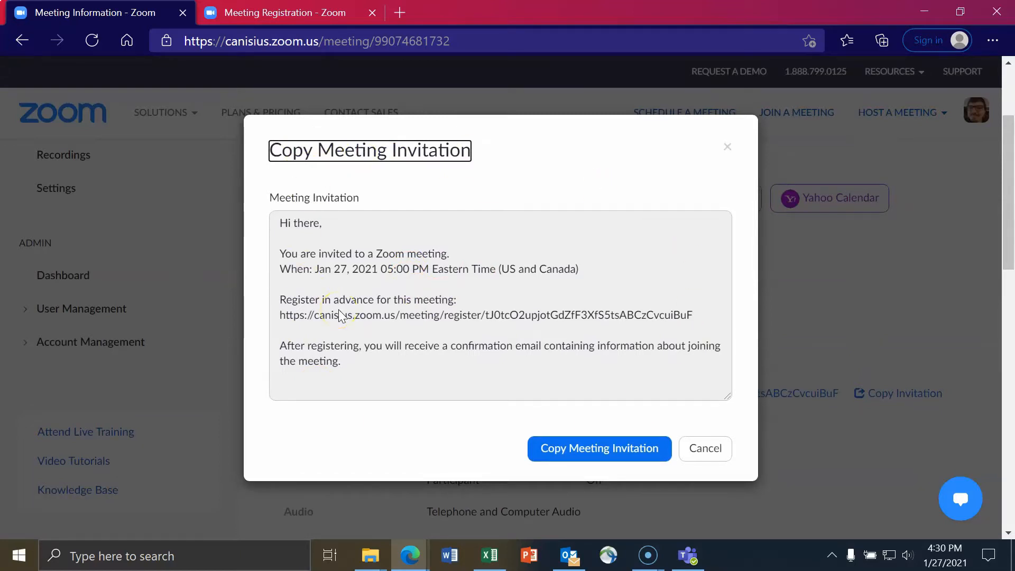
{"action": "left_click", "coordinate": [698, 453]}
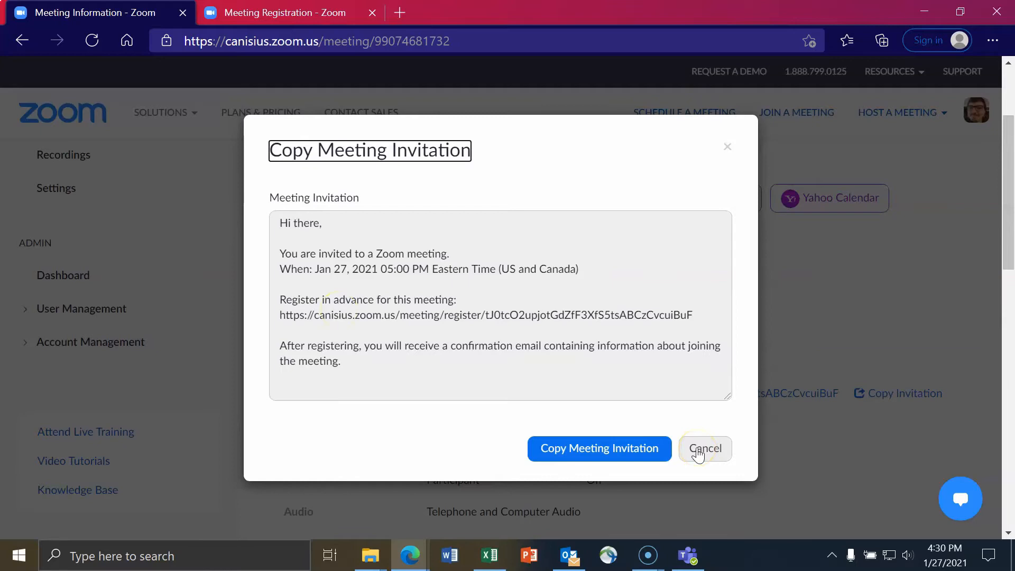
{"action": "left_click", "coordinate": [698, 453]}
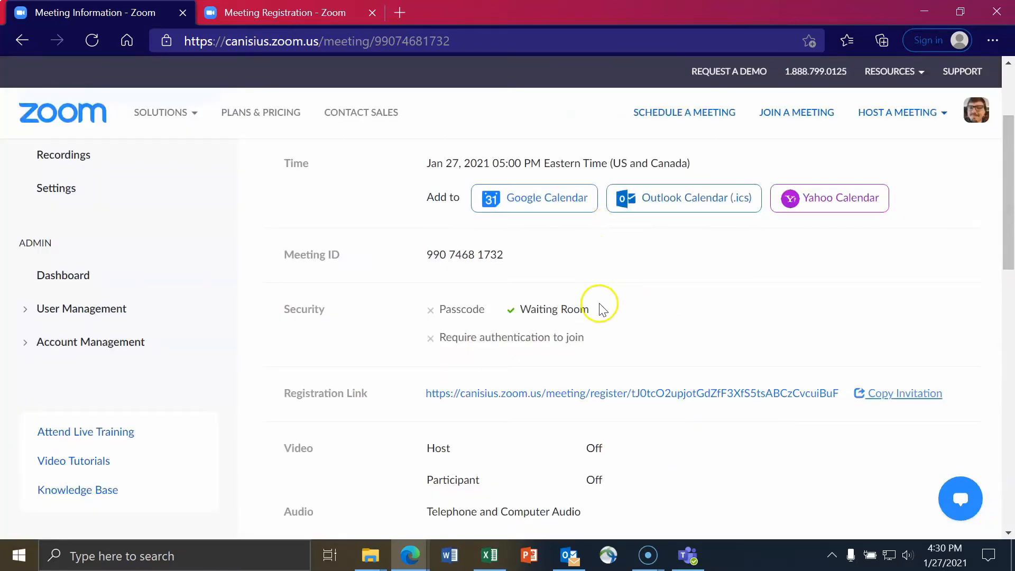
{"action": "left_click", "coordinate": [263, 16]}
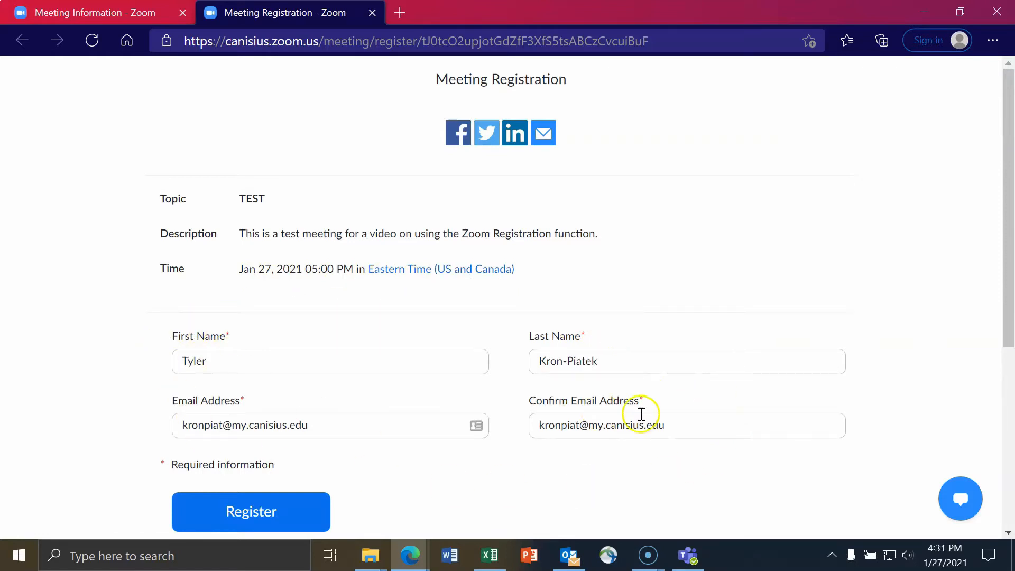
{"action": "left_click", "coordinate": [121, 15]}
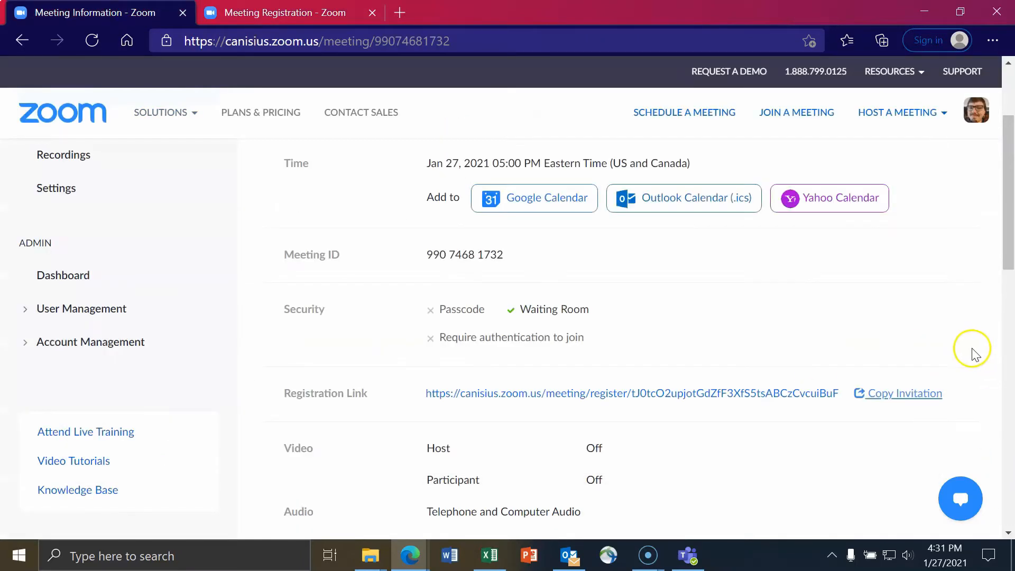
View the registrants list in the TEST meeting's registration section and close it
{"action": "scroll", "coordinate": [743, 315], "scroll_direction": "down", "scroll_amount": 1}
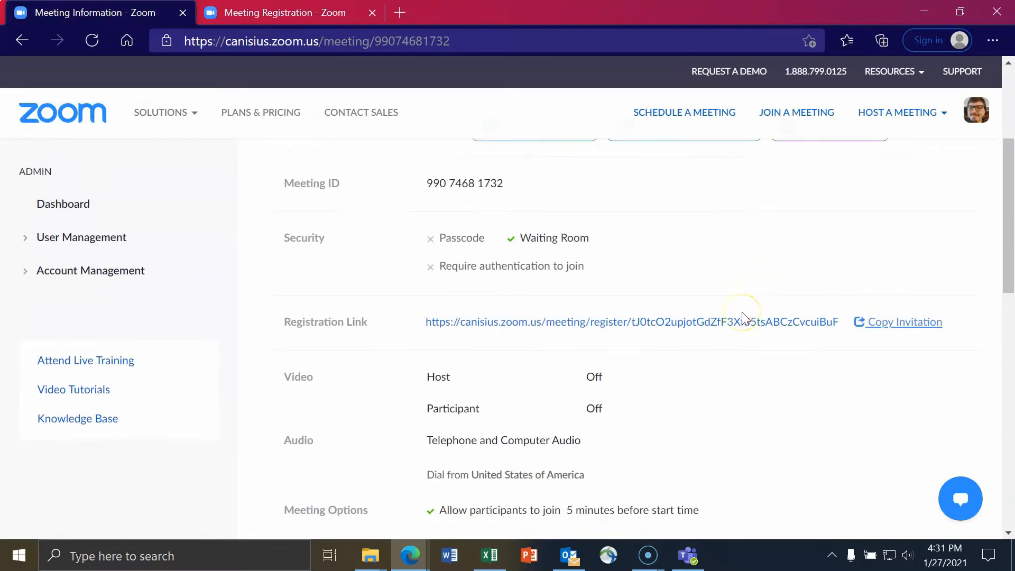
{"action": "scroll", "coordinate": [742, 315], "scroll_direction": "down", "scroll_amount": 10}
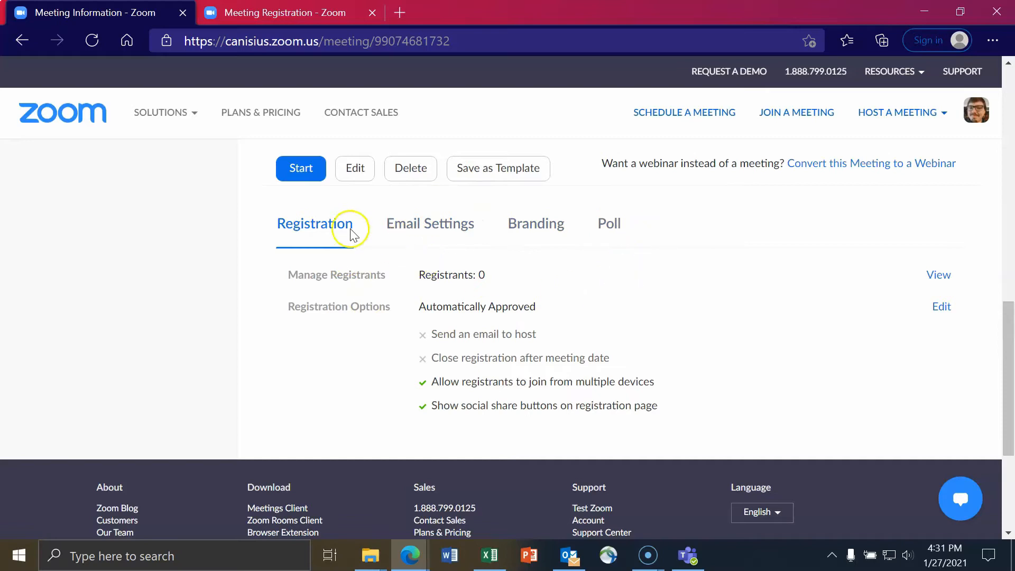
{"action": "left_click", "coordinate": [937, 276]}
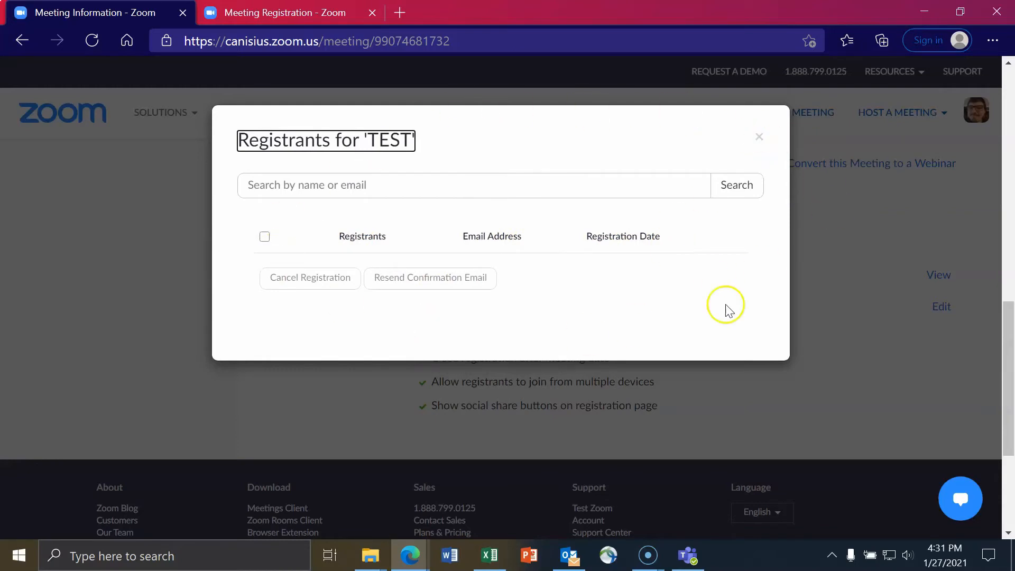
{"action": "left_click", "coordinate": [760, 137]}
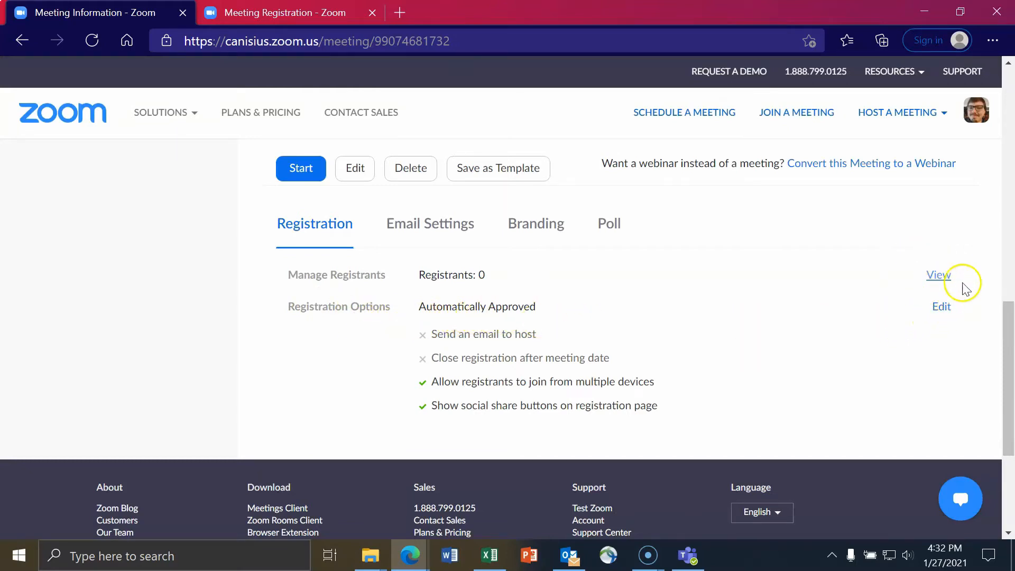
Set registration to Manually Approve, email the host when someone registers, close registration after the event date, and turn off the social share buttons
{"action": "left_click", "coordinate": [939, 308]}
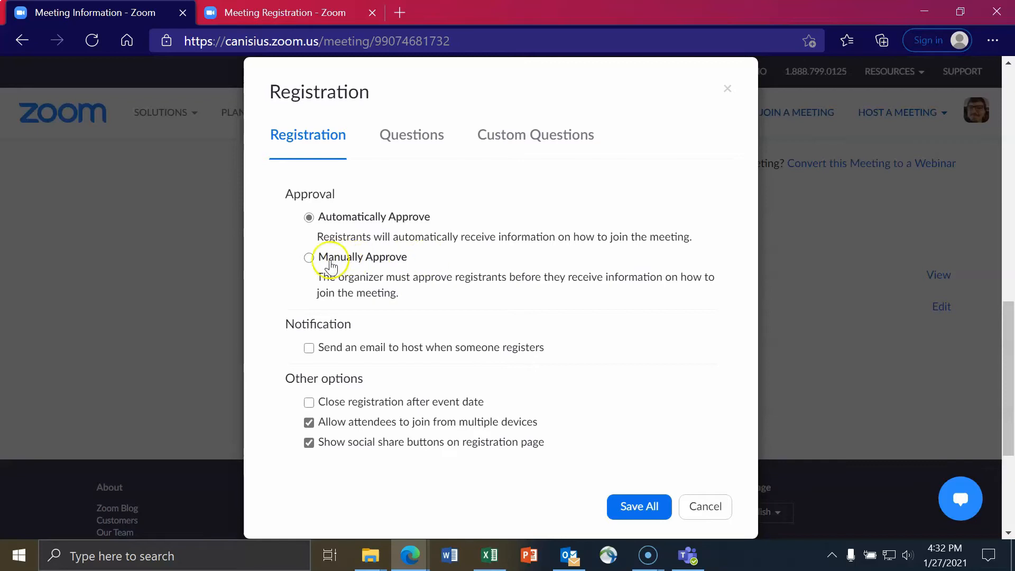
{"action": "left_click", "coordinate": [309, 259]}
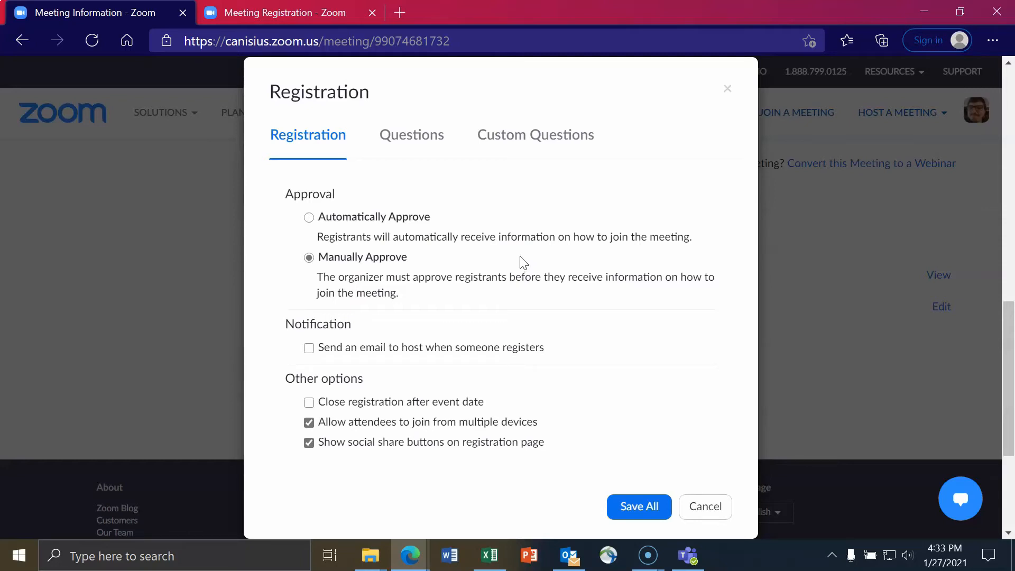
{"action": "left_click", "coordinate": [315, 350]}
{"action": "left_click", "coordinate": [310, 444]}
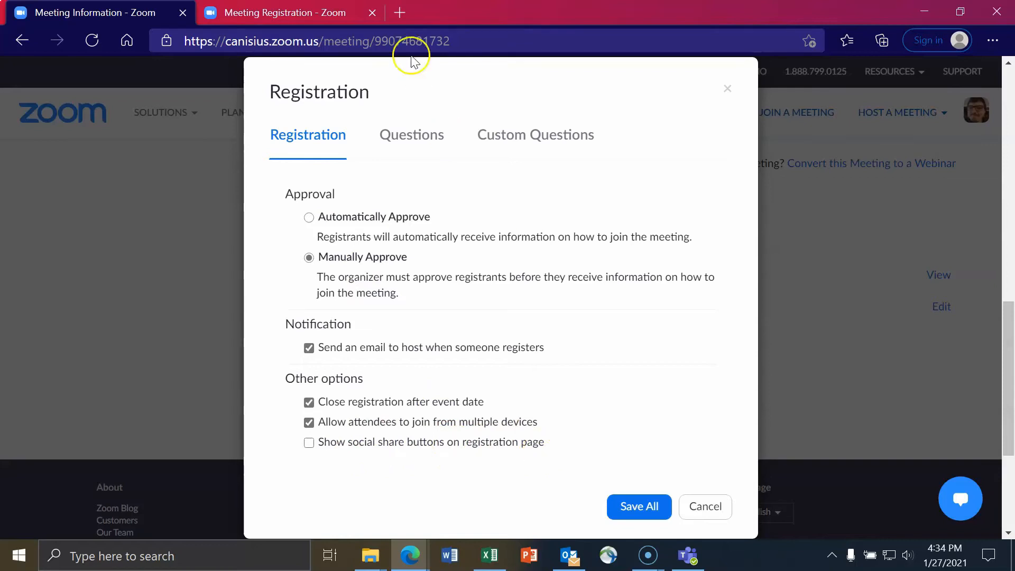
{"action": "left_click", "coordinate": [339, 12]}
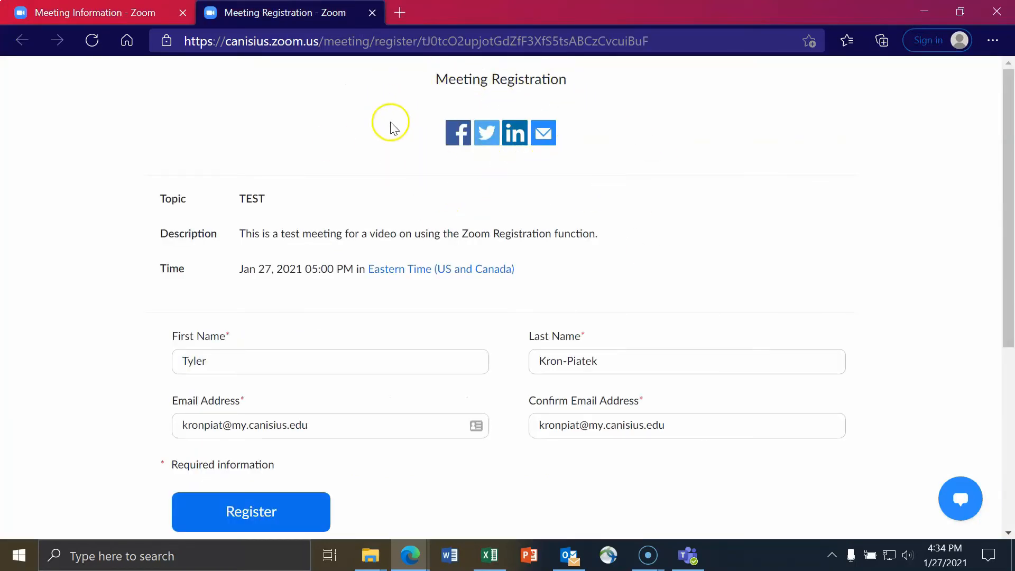
{"action": "left_click", "coordinate": [83, 14]}
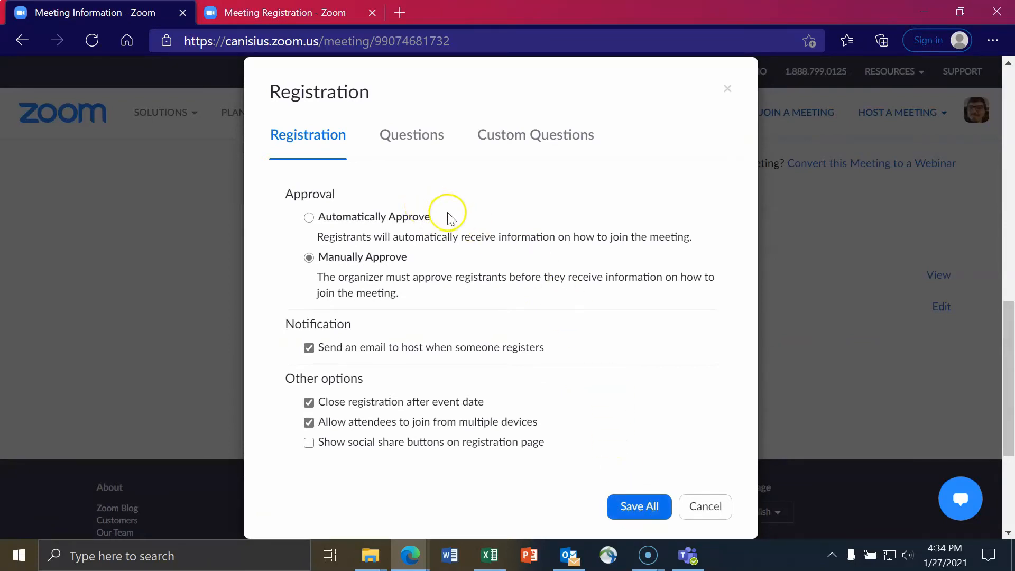
Make Last Name a required field in the registration questions
{"action": "left_click", "coordinate": [416, 141]}
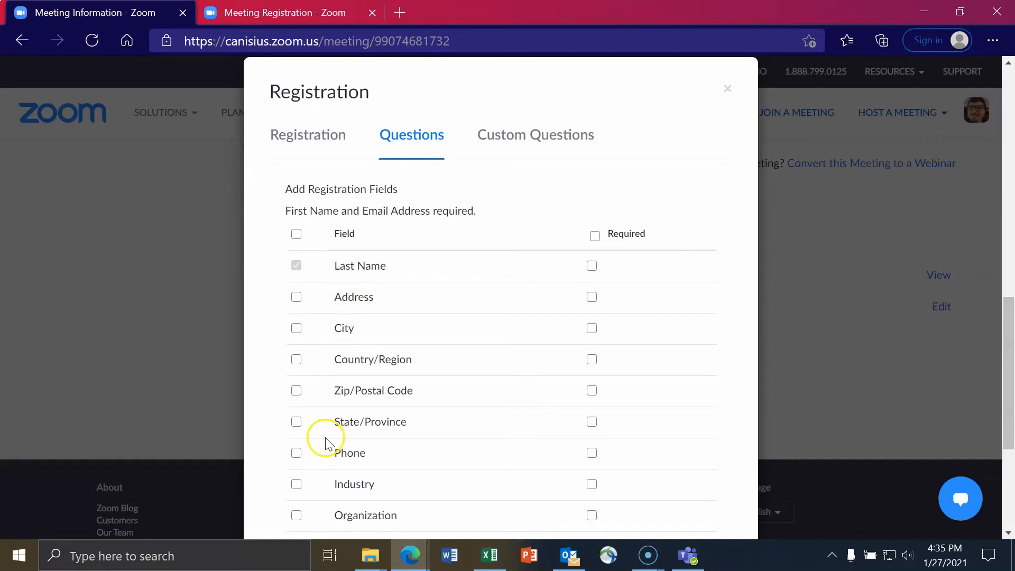
{"action": "scroll", "coordinate": [325, 443], "scroll_direction": "down", "scroll_amount": 4}
{"action": "scroll", "coordinate": [296, 391], "scroll_direction": "up", "scroll_amount": 6}
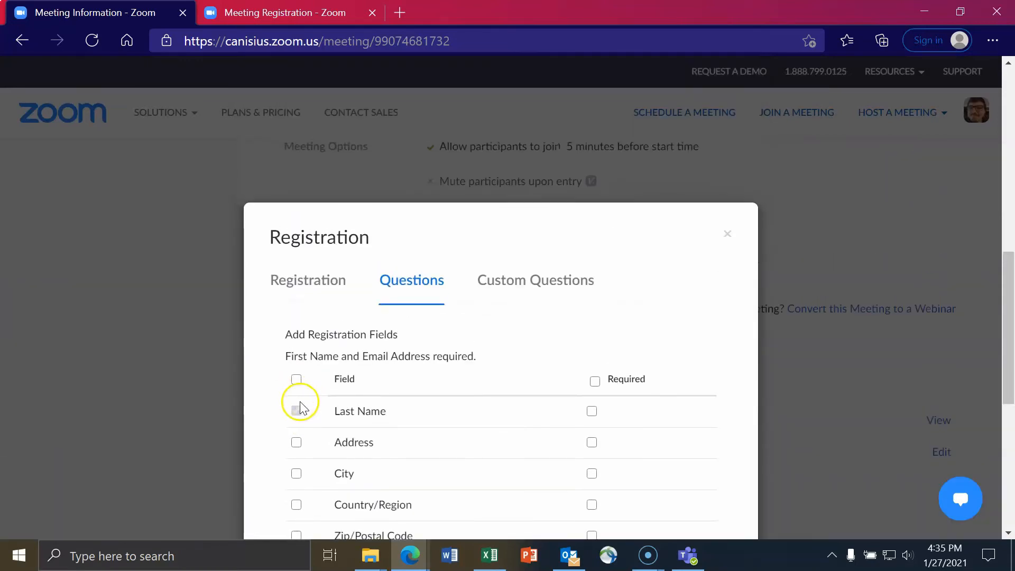
{"action": "scroll", "coordinate": [306, 402], "scroll_direction": "down", "scroll_amount": 1}
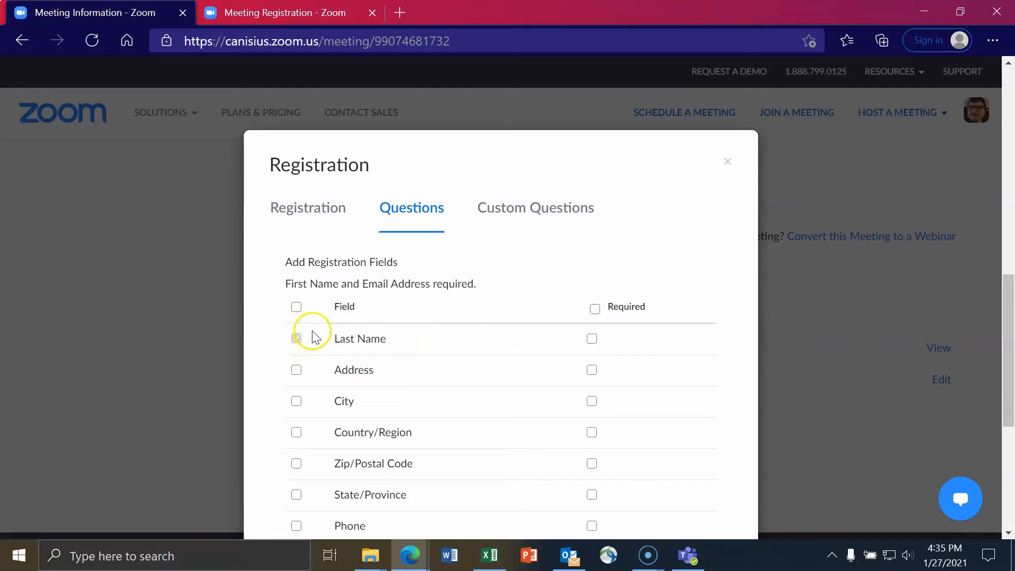
{"action": "left_click", "coordinate": [593, 340]}
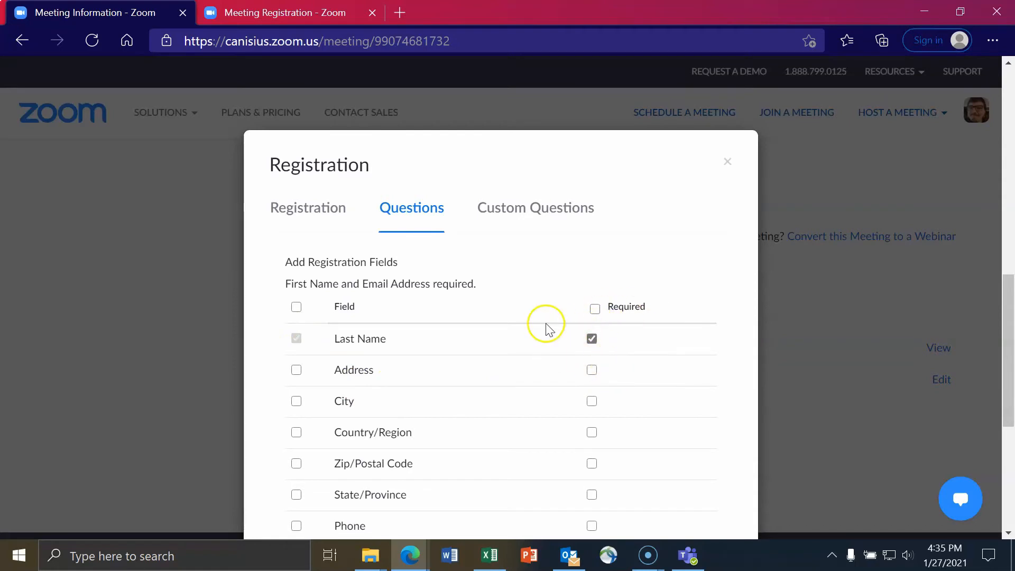
Add Questions & Comments as an optional field on the registration form
{"action": "scroll", "coordinate": [454, 333], "scroll_direction": "down", "scroll_amount": 4}
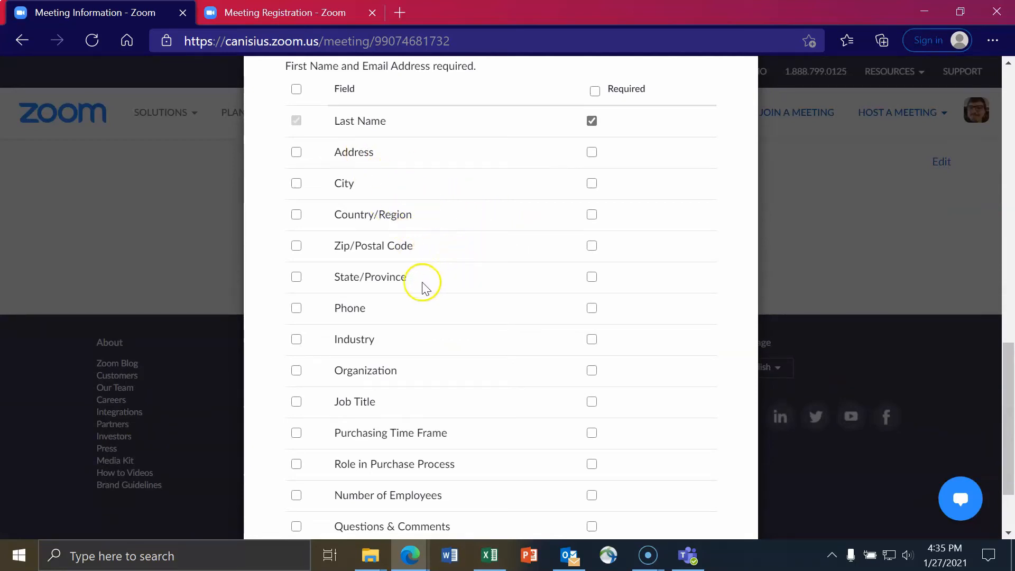
{"action": "scroll", "coordinate": [426, 323], "scroll_direction": "down", "scroll_amount": 1}
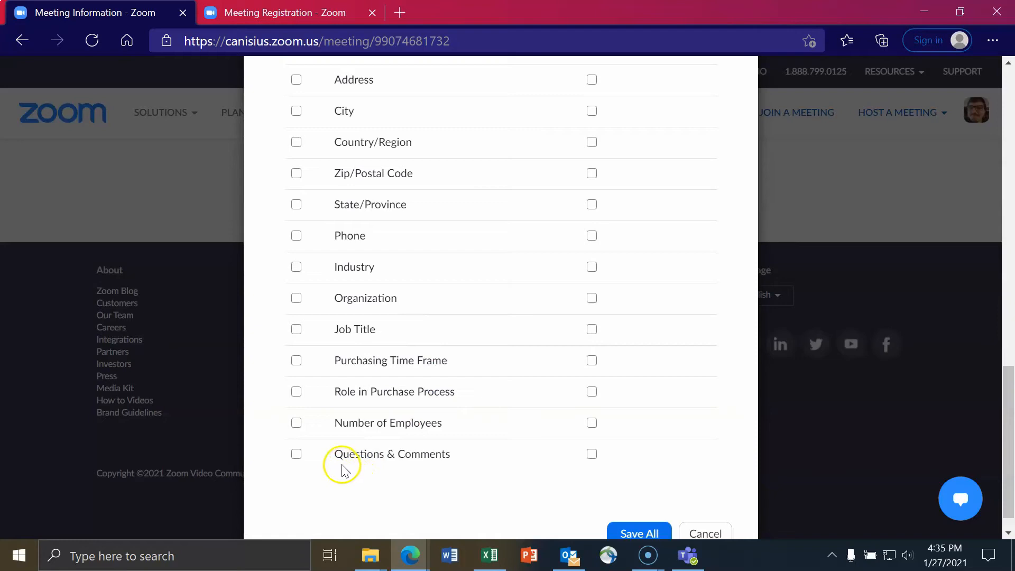
{"action": "left_click", "coordinate": [296, 453]}
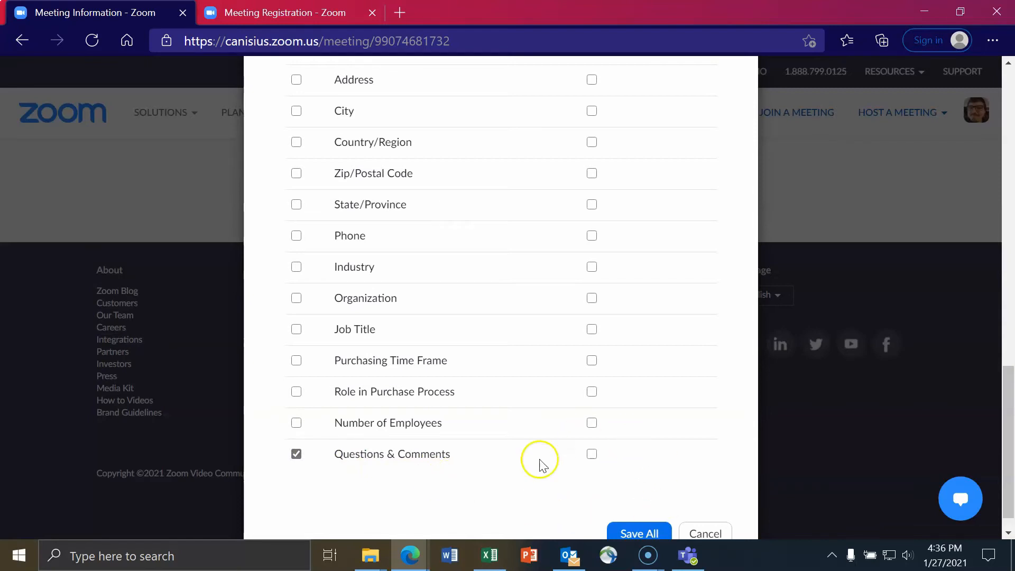
{"action": "scroll", "coordinate": [562, 454], "scroll_direction": "up", "scroll_amount": 7}
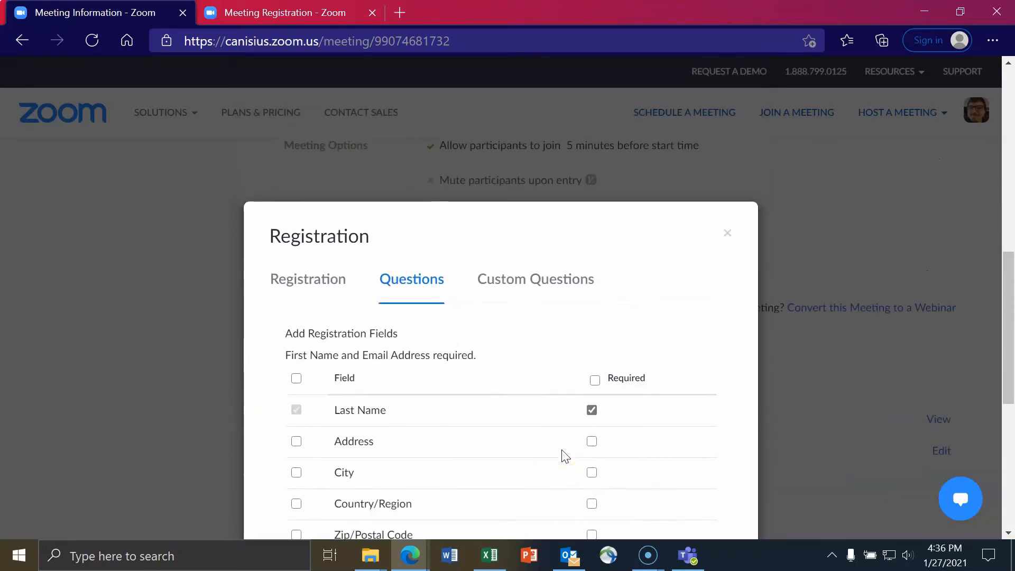
Start an optional single-answer custom registration question reading "How did you hear about this Event?"
{"action": "left_click", "coordinate": [538, 290]}
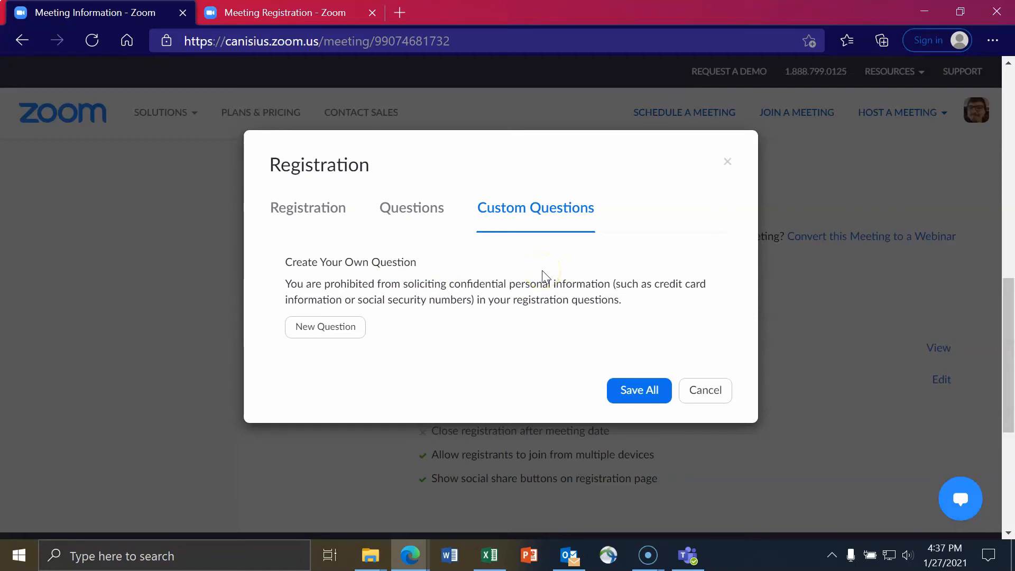
{"action": "left_click", "coordinate": [333, 332]}
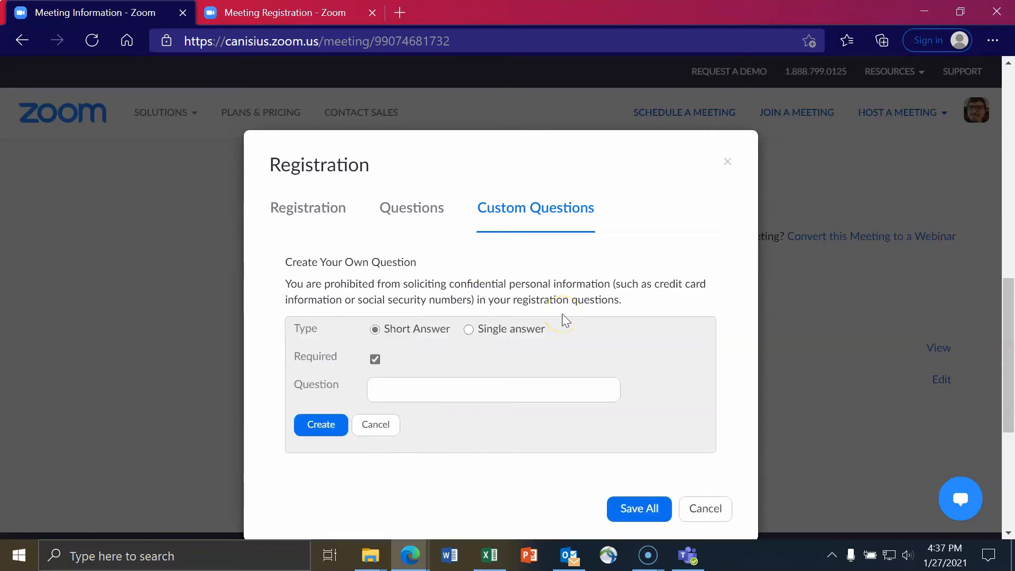
{"action": "left_click", "coordinate": [470, 332]}
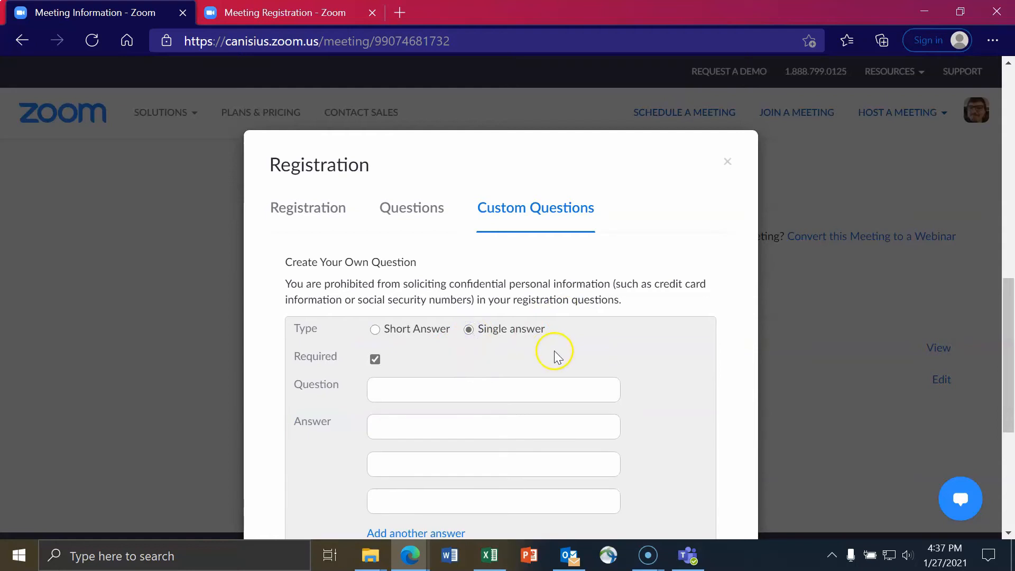
{"action": "scroll", "coordinate": [456, 350], "scroll_direction": "down", "scroll_amount": 1}
{"action": "left_click", "coordinate": [427, 320]}
{"action": "type", "text": "How did "}
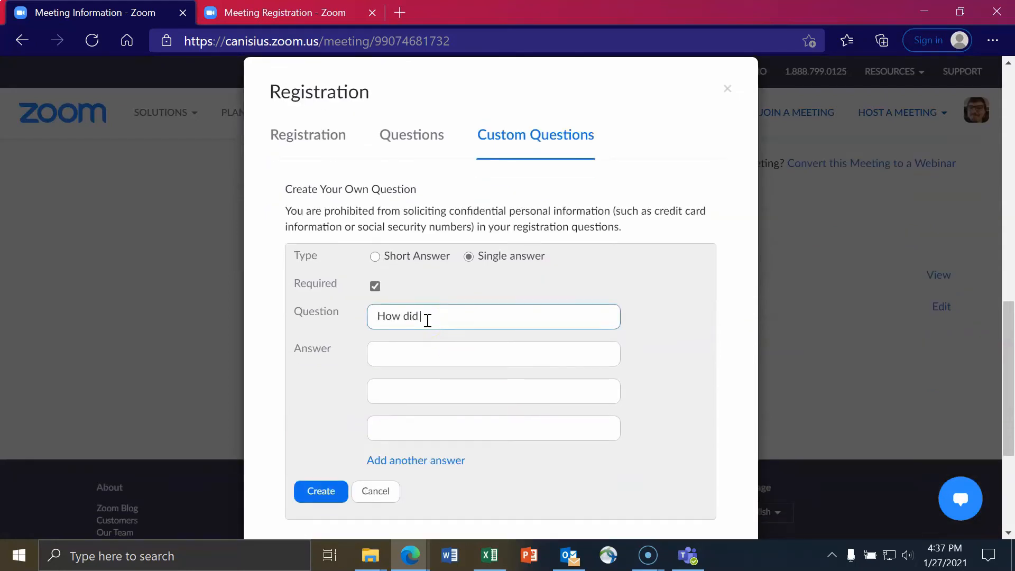
{"action": "type", "text": "you hear about this Event?"}
{"action": "left_click", "coordinate": [375, 286]}
Enter the answer choices "Word of mouth", "Monthly Newsletter" and "Other" for the custom question and create it
{"action": "left_click", "coordinate": [424, 359]}
{"action": "scroll", "coordinate": [328, 363], "scroll_direction": "down", "scroll_amount": 1}
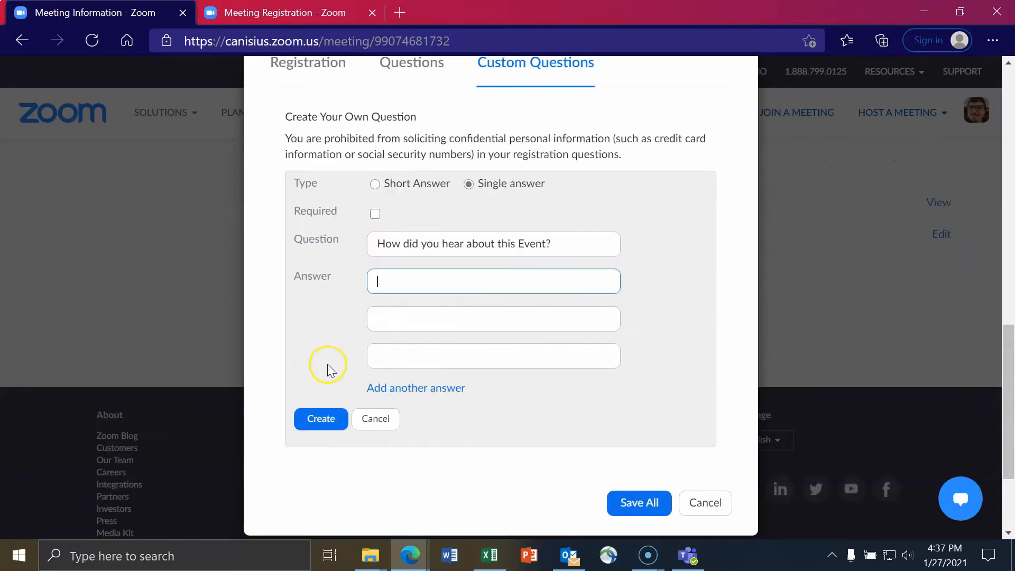
{"action": "type", "text": "Word of mouth"}
{"action": "left_click", "coordinate": [431, 318]}
{"action": "type", "text": "Monthly Newsletter"}
{"action": "left_click", "coordinate": [553, 353]}
{"action": "type", "text": "Other"}
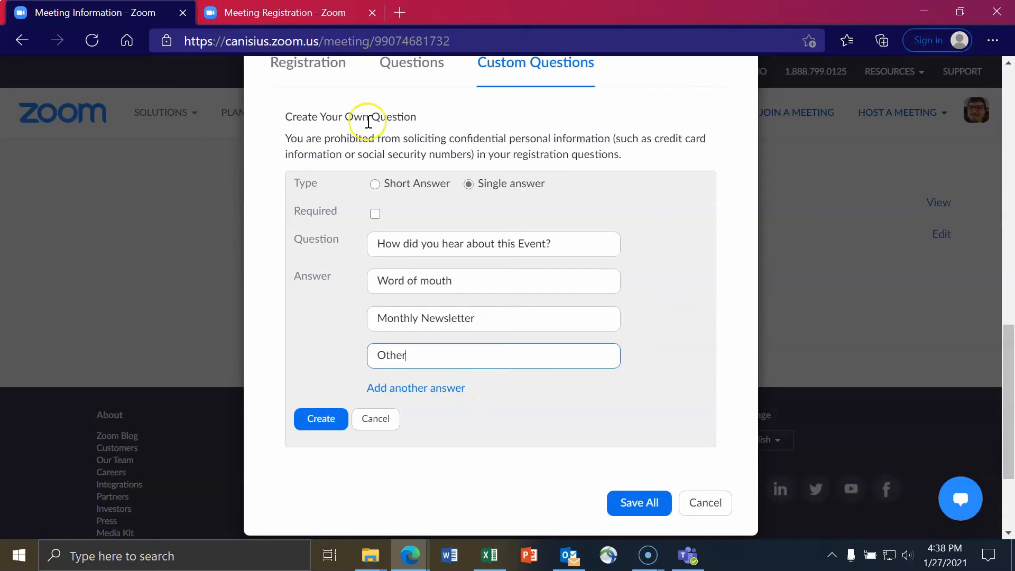
{"action": "left_click", "coordinate": [312, 421]}
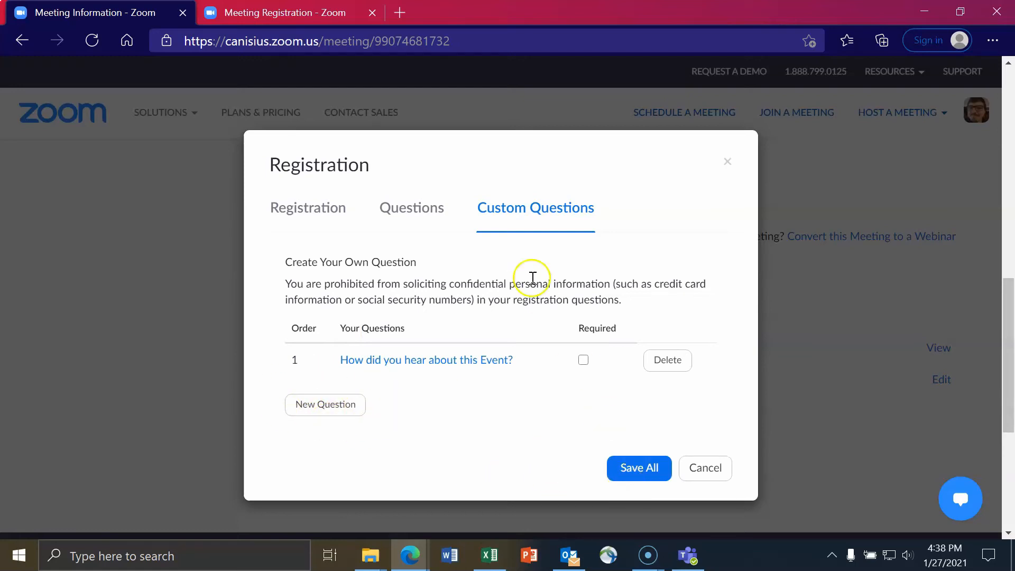
Review the registration fields and approval options, and save all registration settings
{"action": "left_click", "coordinate": [437, 221]}
{"action": "scroll", "coordinate": [544, 328], "scroll_direction": "down", "scroll_amount": 5}
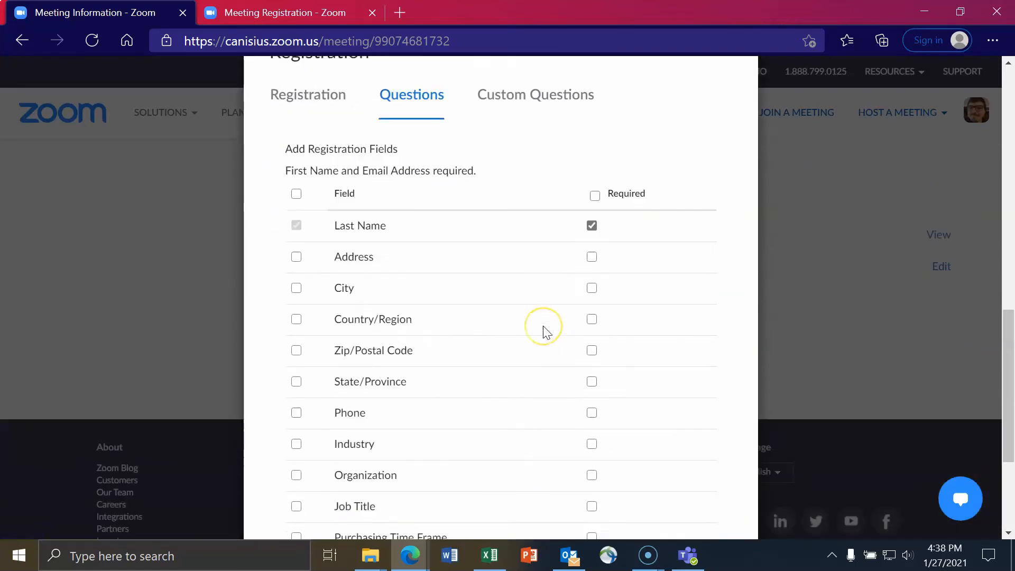
{"action": "scroll", "coordinate": [546, 333], "scroll_direction": "down", "scroll_amount": 1}
{"action": "scroll", "coordinate": [548, 333], "scroll_direction": "up", "scroll_amount": 2}
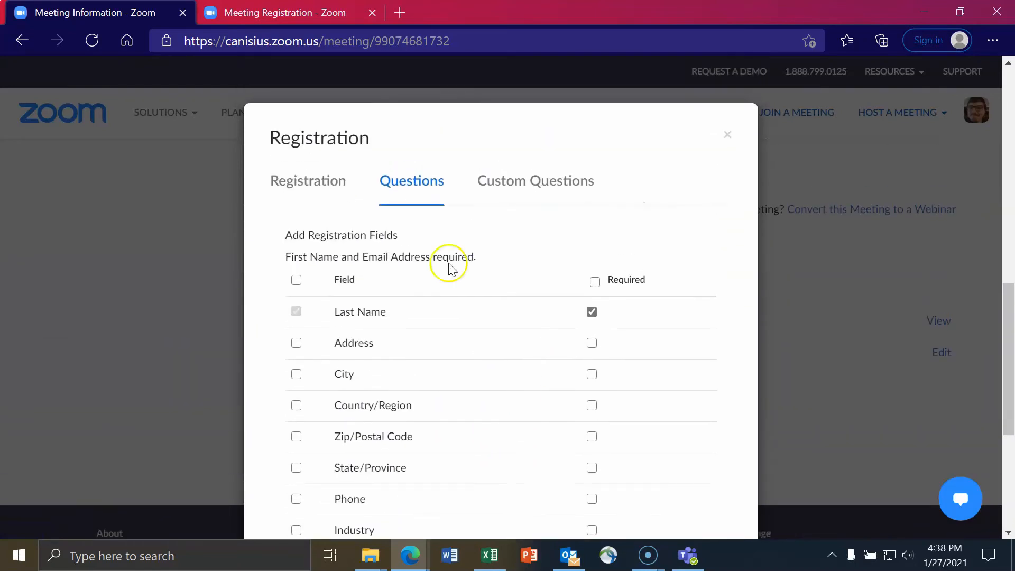
{"action": "left_click", "coordinate": [324, 190]}
{"action": "scroll", "coordinate": [503, 356], "scroll_direction": "down", "scroll_amount": 3}
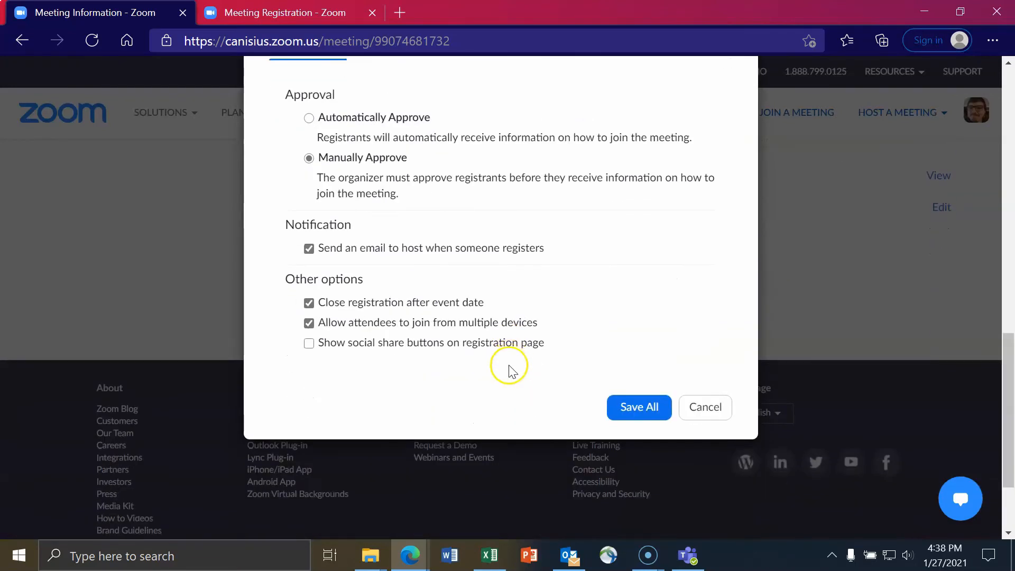
{"action": "scroll", "coordinate": [508, 362], "scroll_direction": "up", "scroll_amount": 1}
{"action": "left_click", "coordinate": [639, 481]}
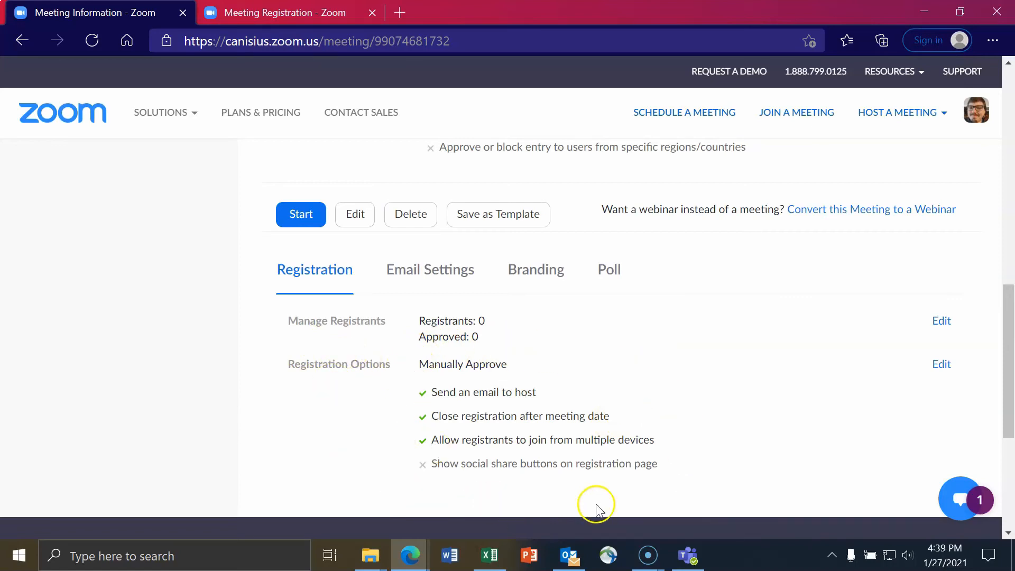
Reload the TEST meeting's public registration page and check its header and form fields
{"action": "left_click", "coordinate": [273, 6]}
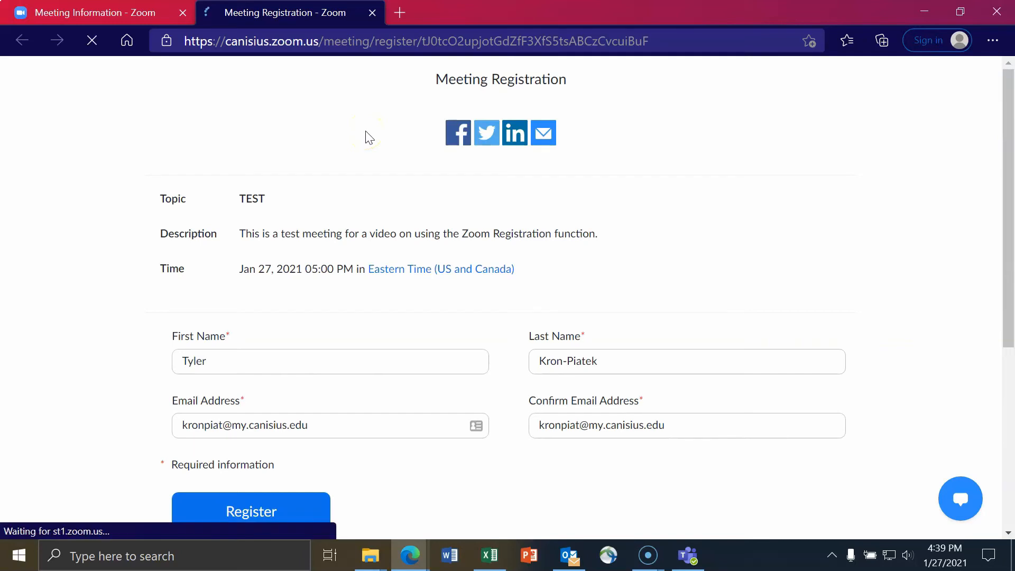
{"action": "scroll", "coordinate": [113, 74], "scroll_direction": "down", "scroll_amount": 2}
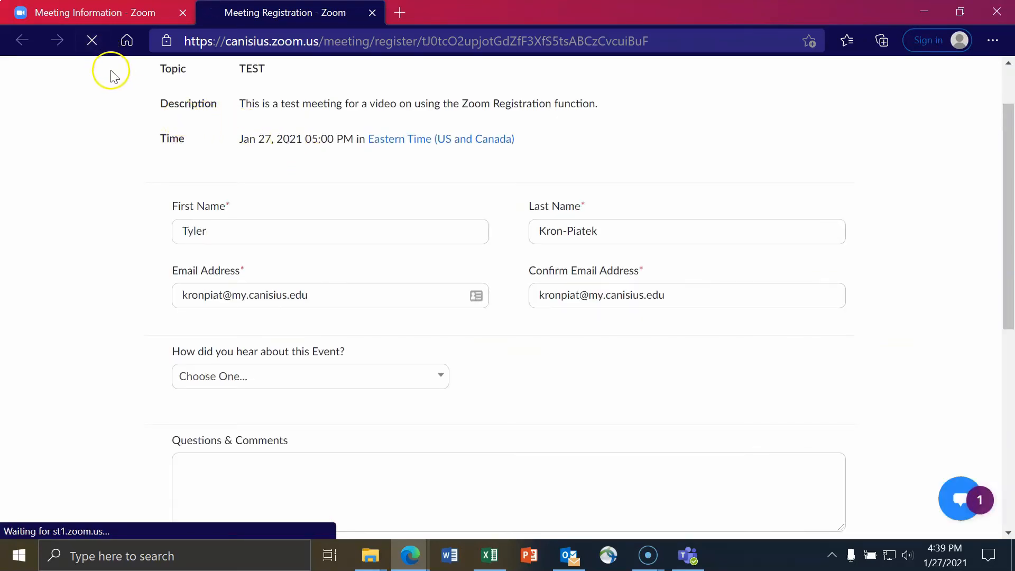
{"action": "scroll", "coordinate": [112, 85], "scroll_direction": "up", "scroll_amount": 2}
{"action": "left_click", "coordinate": [97, 46]}
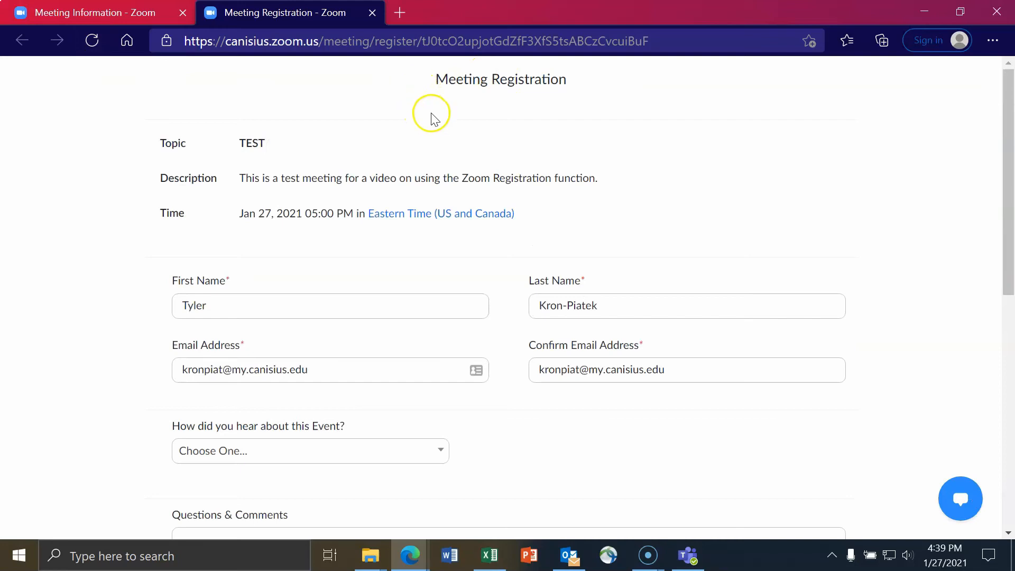
{"action": "scroll", "coordinate": [417, 114], "scroll_direction": "down", "scroll_amount": 1}
{"action": "scroll", "coordinate": [398, 112], "scroll_direction": "up", "scroll_amount": 1}
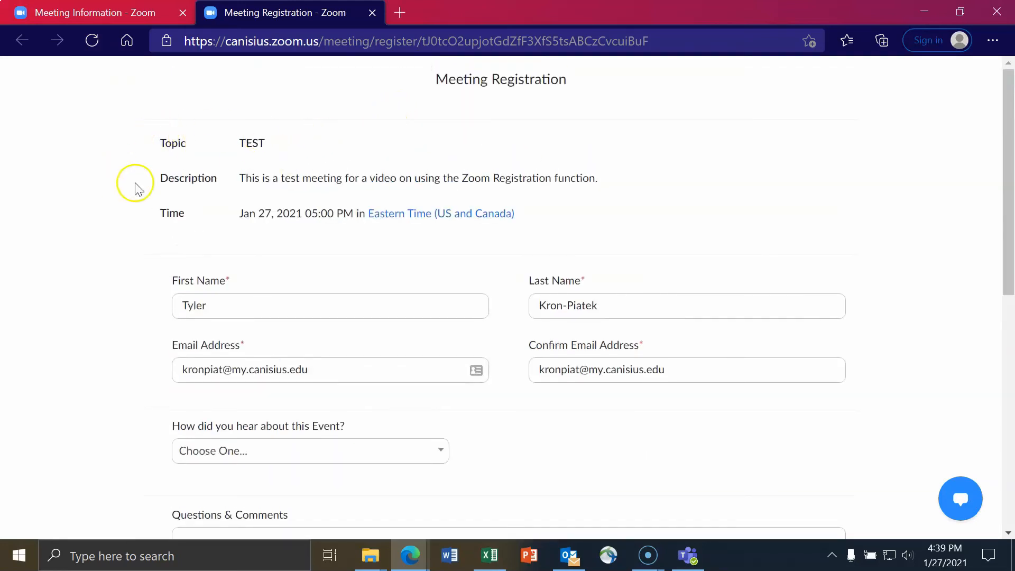
Review the prefilled registration form and submit it, leaving the event question and Questions & Comments blank
{"action": "scroll", "coordinate": [410, 211], "scroll_direction": "down", "scroll_amount": 2}
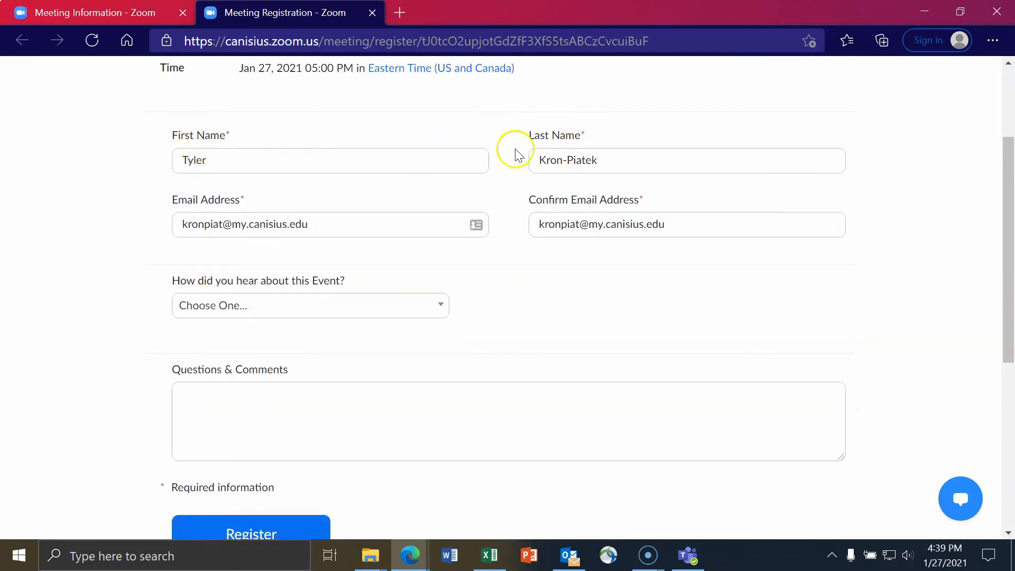
{"action": "scroll", "coordinate": [670, 219], "scroll_direction": "down", "scroll_amount": 1}
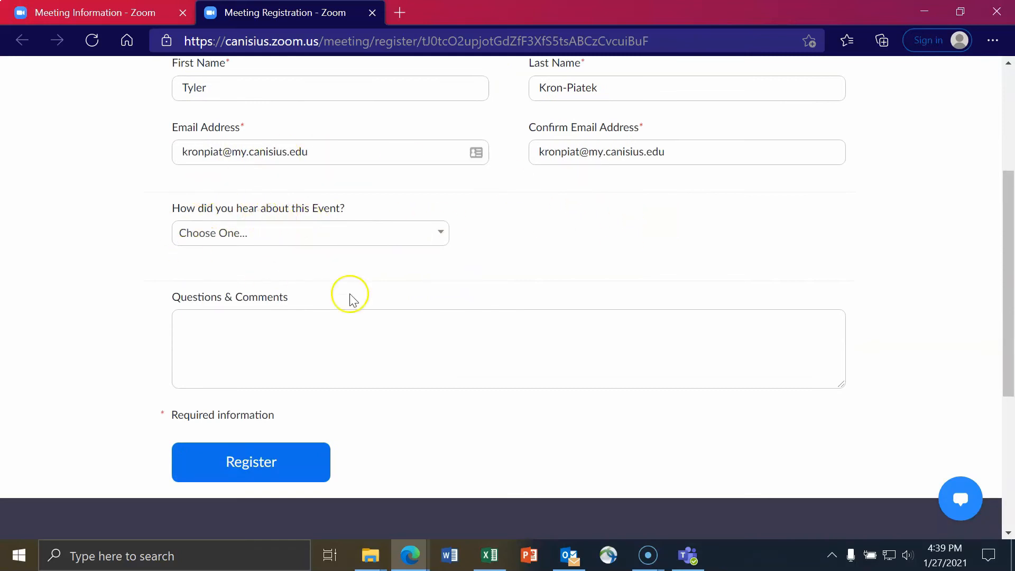
{"action": "scroll", "coordinate": [340, 261], "scroll_direction": "down", "scroll_amount": 1}
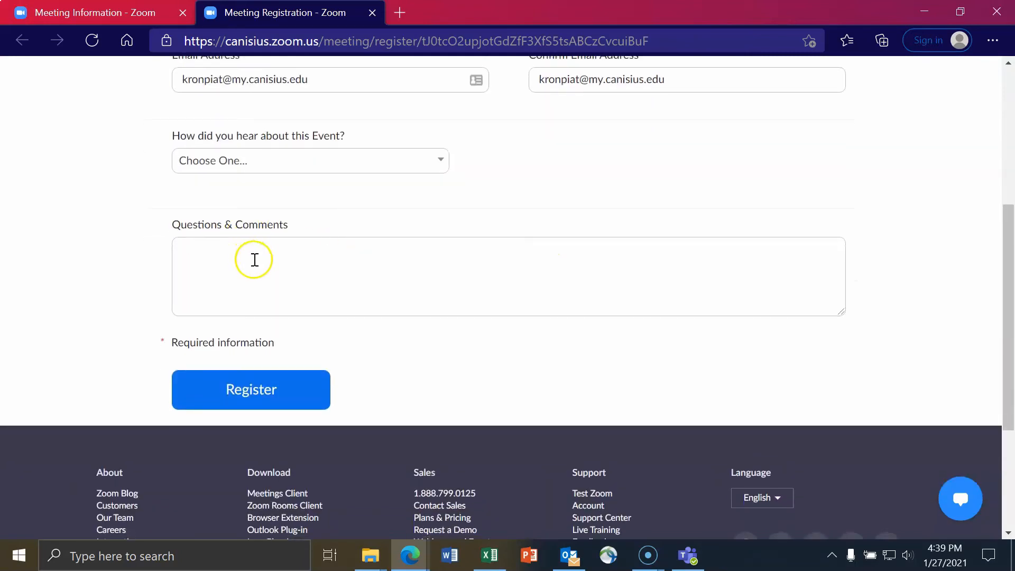
{"action": "scroll", "coordinate": [256, 262], "scroll_direction": "up", "scroll_amount": 2}
{"action": "scroll", "coordinate": [508, 301], "scroll_direction": "down", "scroll_amount": 1}
{"action": "left_click", "coordinate": [252, 461]}
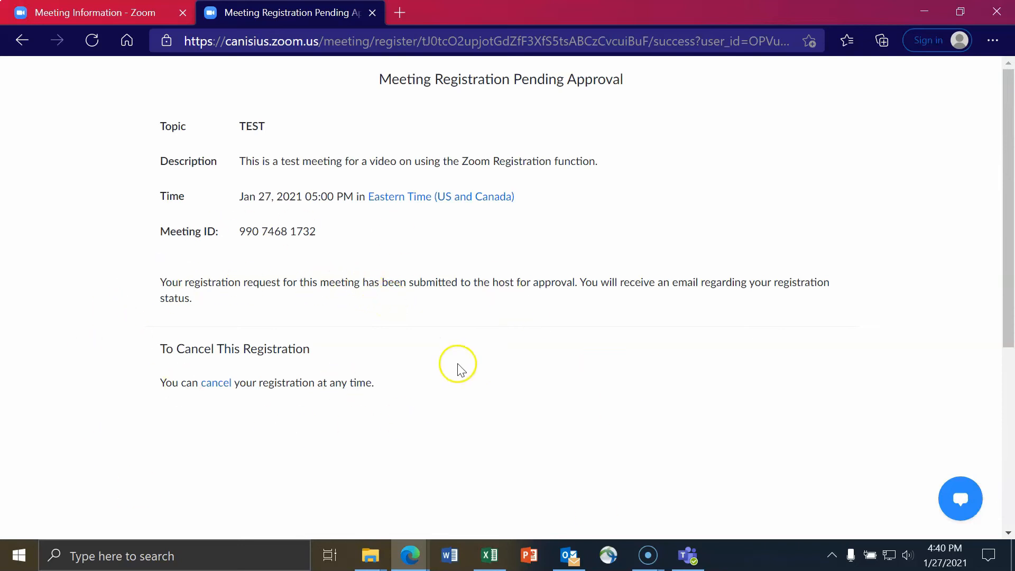
Switch to Outlook, read the "Meeting Registration TEST" notification's registrant and meeting time, and minimize Outlook
{"action": "left_click", "coordinate": [140, 11]}
{"action": "mouse_move", "coordinate": [575, 554]}
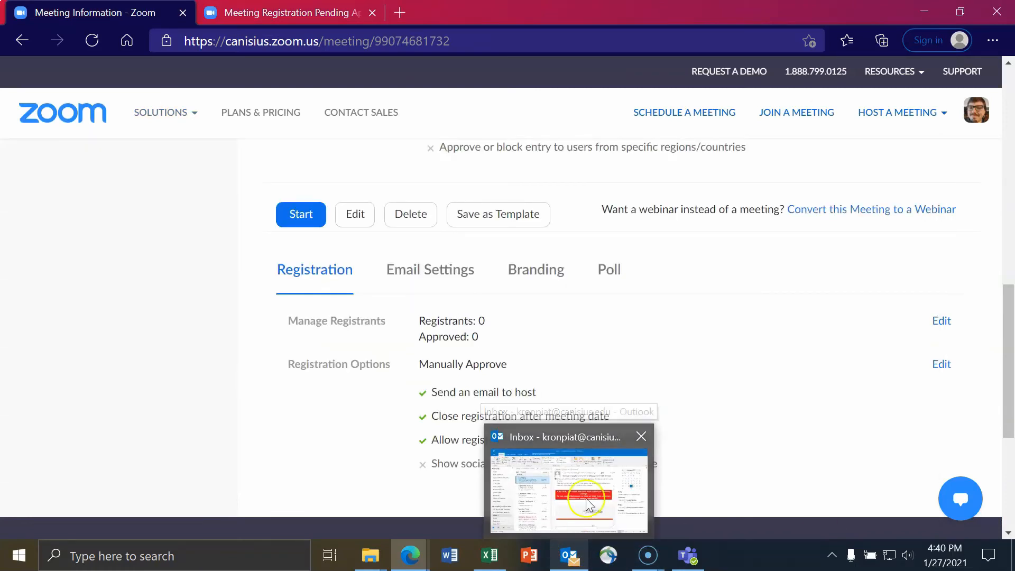
{"action": "left_click", "coordinate": [577, 554]}
{"action": "left_click", "coordinate": [286, 203]}
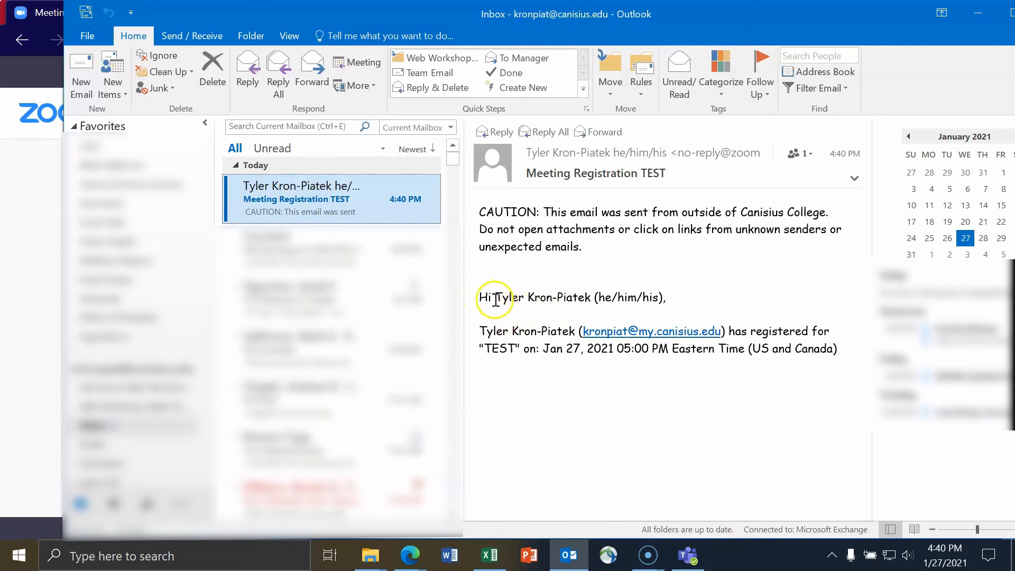
{"action": "left_click_drag", "start_coordinate": [496, 300], "coordinate": [626, 311]}
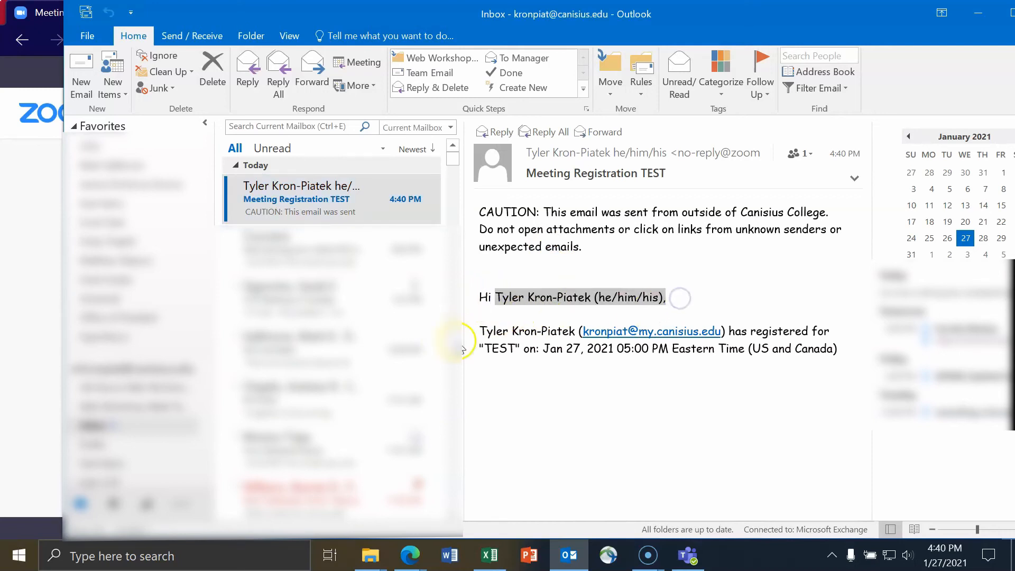
{"action": "left_click", "coordinate": [518, 373]}
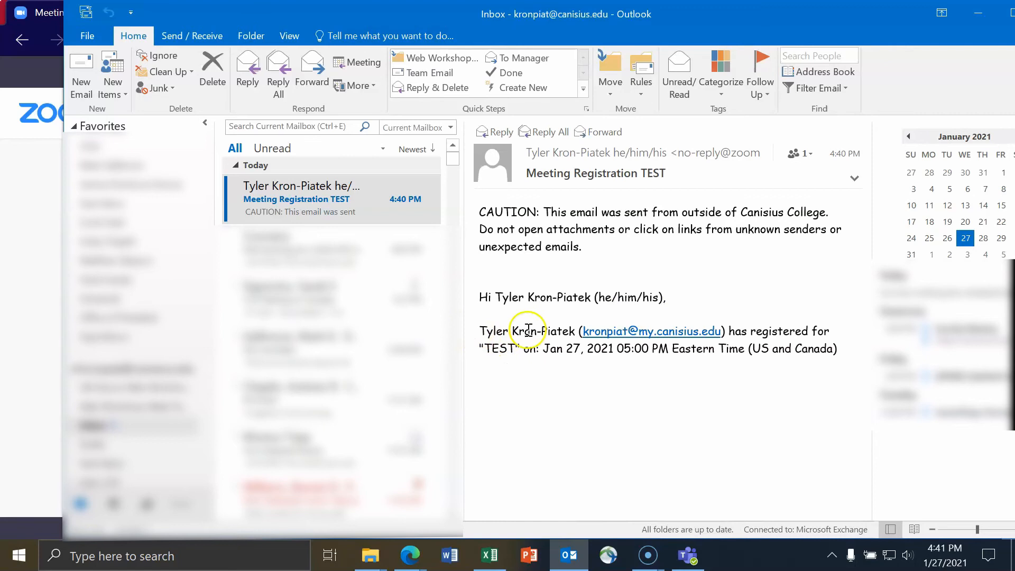
{"action": "left_click_drag", "start_coordinate": [479, 330], "coordinate": [569, 334]}
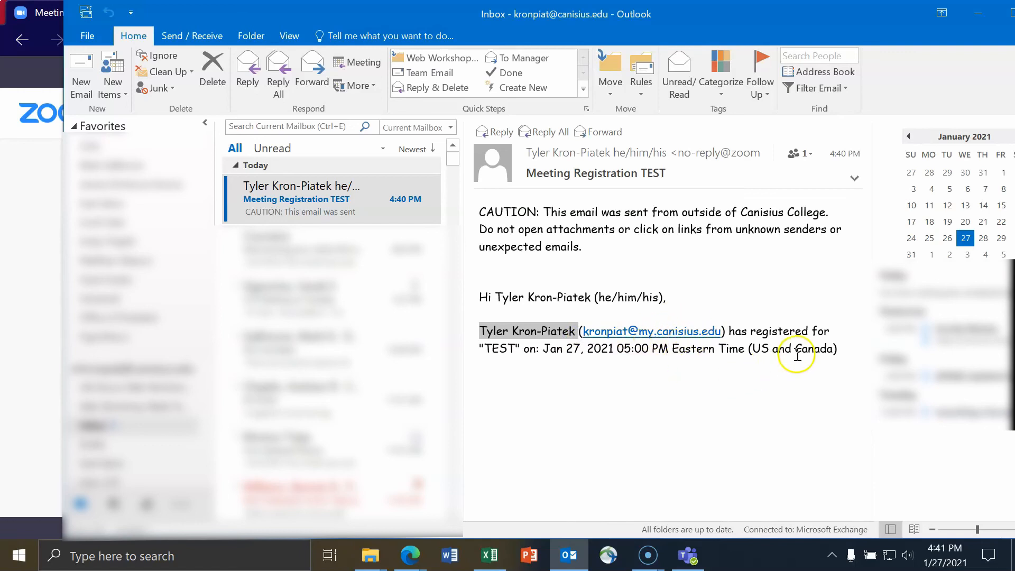
{"action": "left_click_drag", "start_coordinate": [482, 350], "coordinate": [729, 359]}
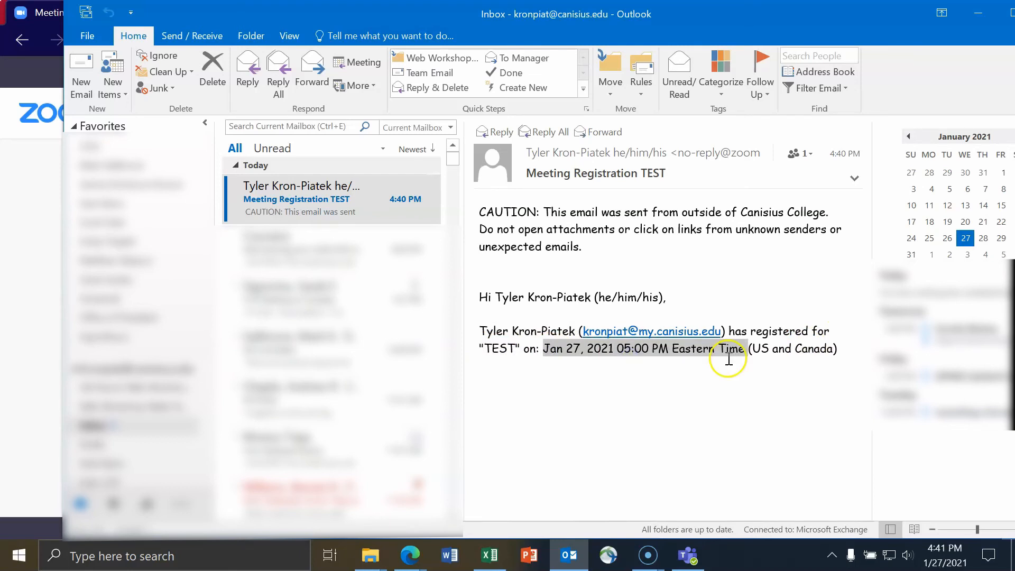
{"action": "left_click", "coordinate": [977, 21]}
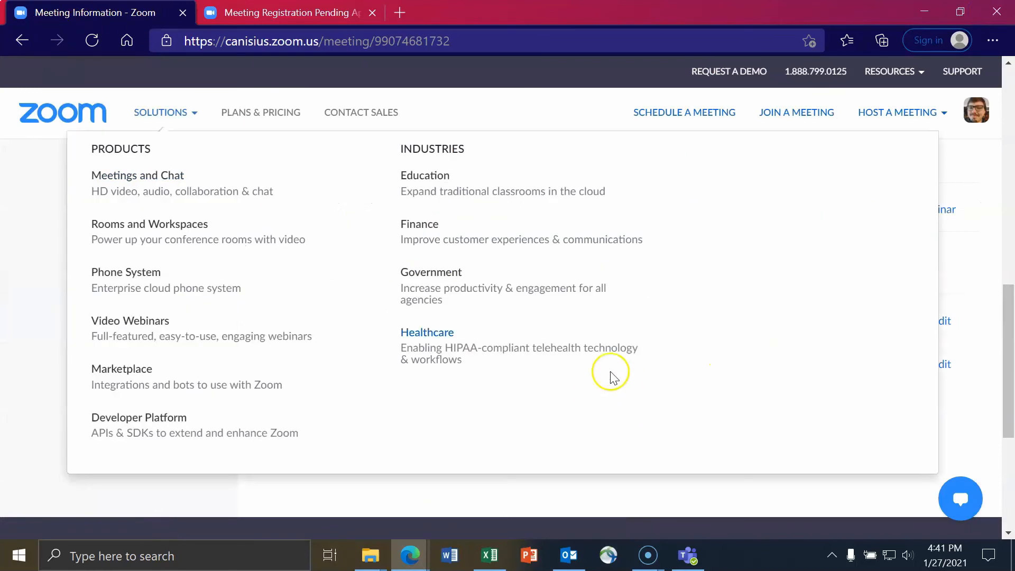
Refresh the meeting information page, open the registrants list, and look through the pending, approved and denied registrants
{"action": "scroll", "coordinate": [244, 484], "scroll_direction": "up", "scroll_amount": 1}
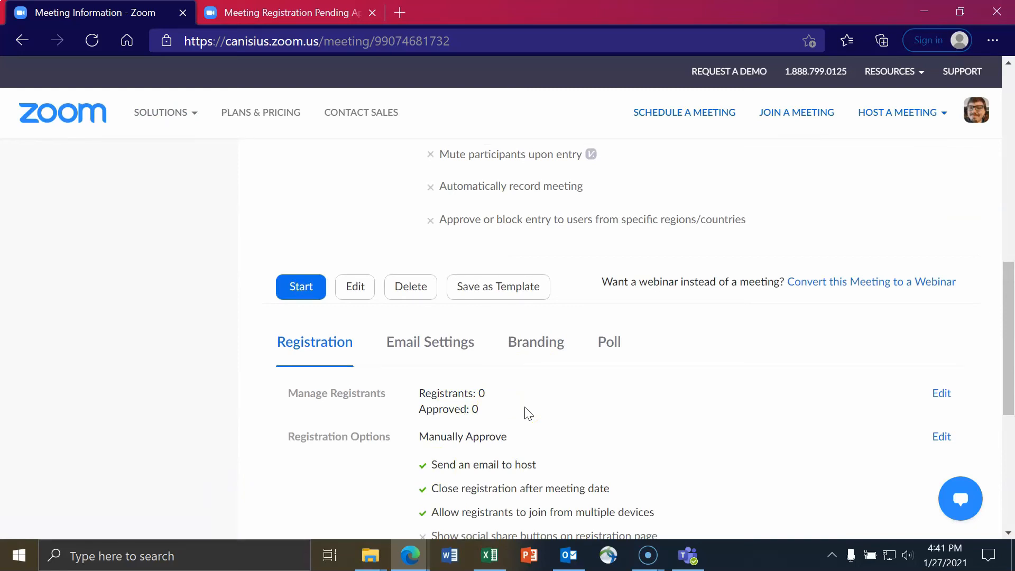
{"action": "left_click", "coordinate": [92, 40]}
{"action": "scroll", "coordinate": [608, 391], "scroll_direction": "down", "scroll_amount": 1}
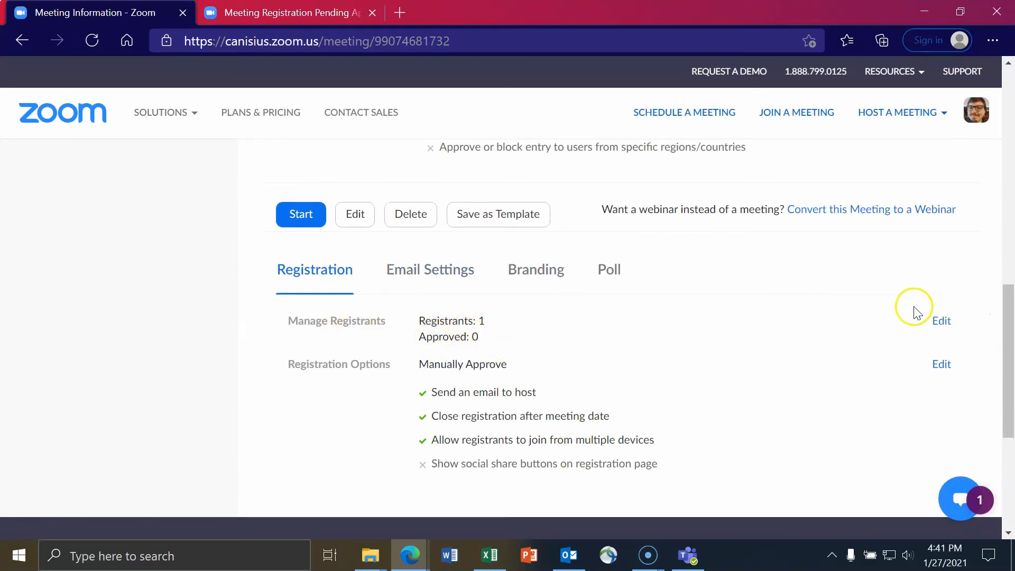
{"action": "left_click", "coordinate": [942, 323]}
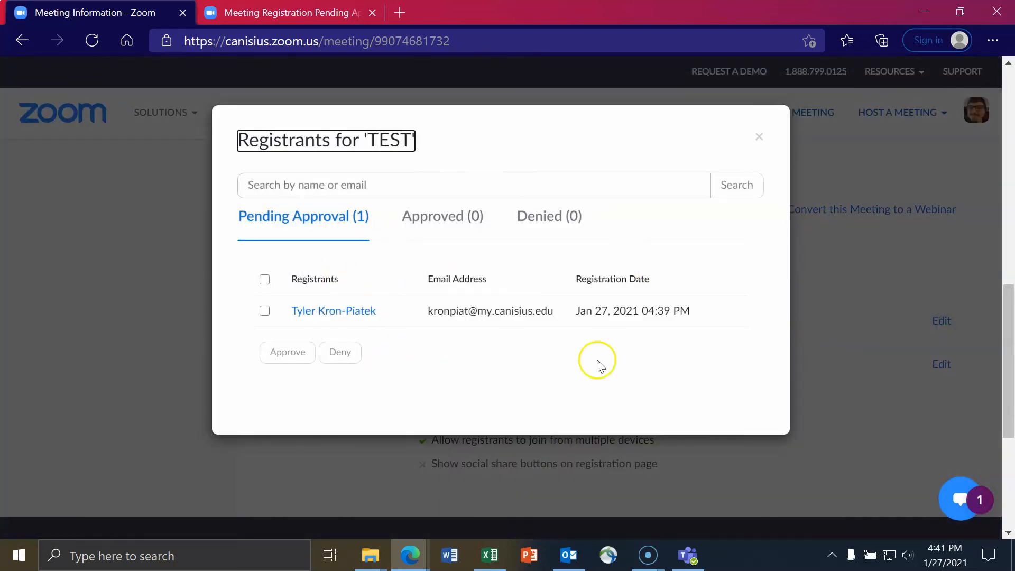
{"action": "left_click", "coordinate": [461, 221]}
{"action": "left_click", "coordinate": [548, 222]}
{"action": "left_click", "coordinate": [323, 220]}
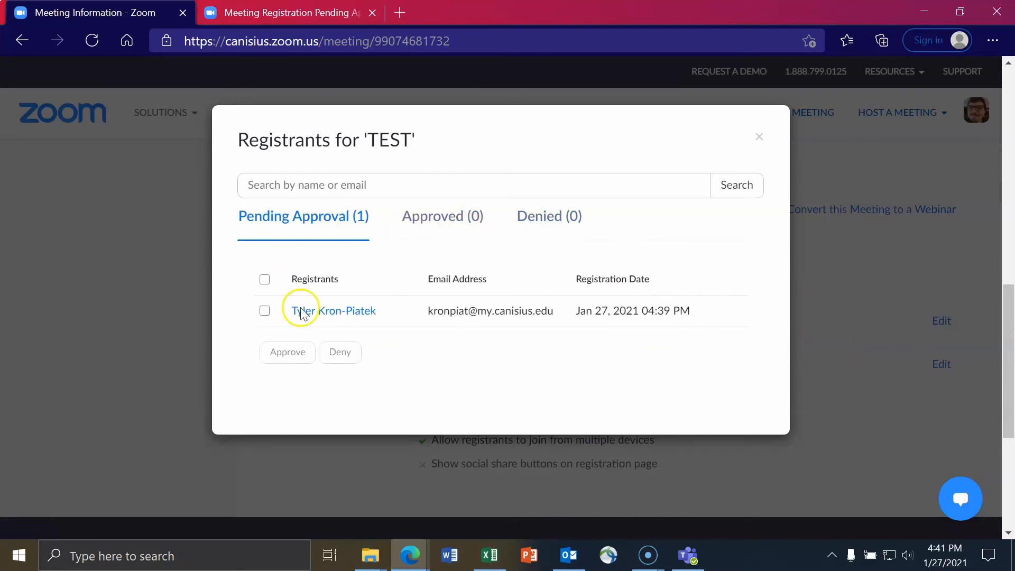
View the pending registrant's details, including the question responses, and return to the registrants list
{"action": "left_click", "coordinate": [337, 315]}
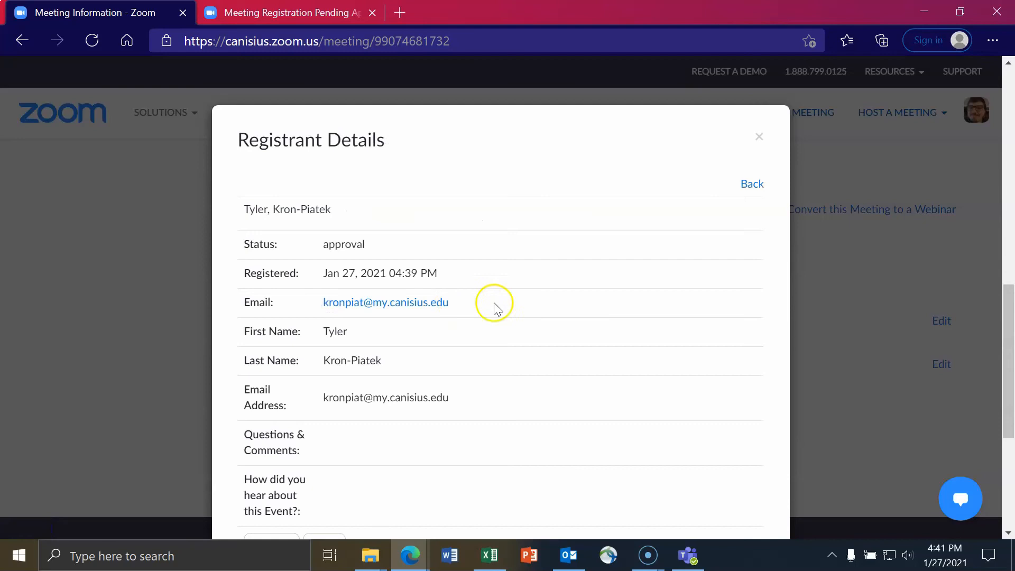
{"action": "scroll", "coordinate": [551, 311], "scroll_direction": "down", "scroll_amount": 3}
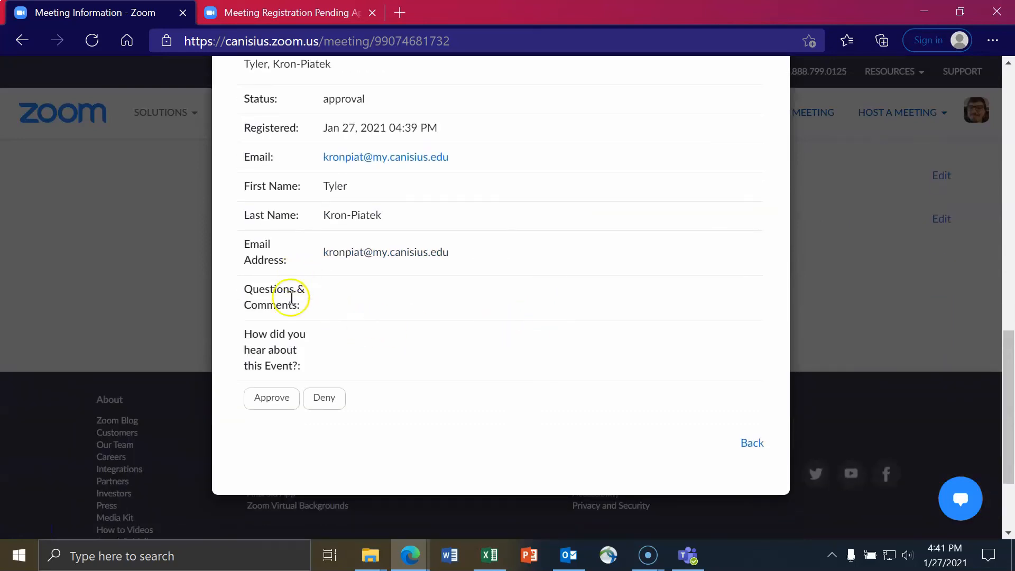
{"action": "scroll", "coordinate": [291, 376], "scroll_direction": "up", "scroll_amount": 1}
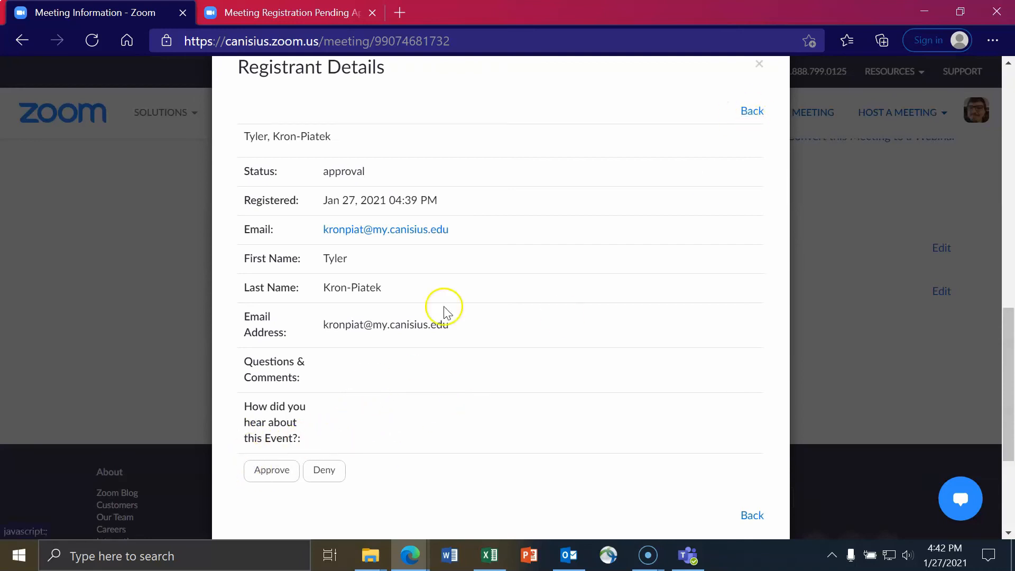
{"action": "left_click", "coordinate": [747, 110]}
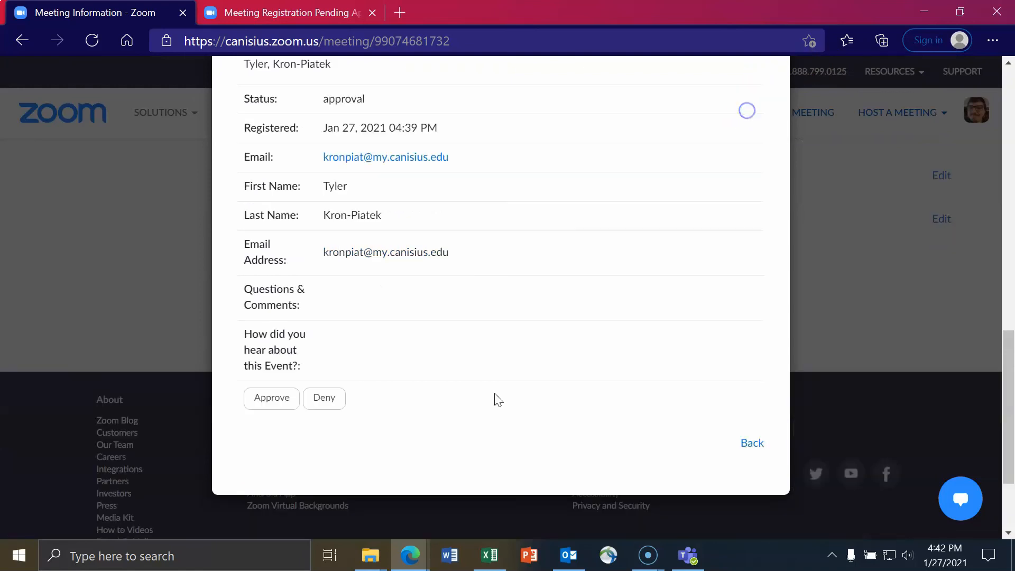
{"action": "left_click", "coordinate": [752, 445]}
Select the pending registrant in the registrants list for the TEST meeting and approve the registration
{"action": "left_click", "coordinate": [265, 166]}
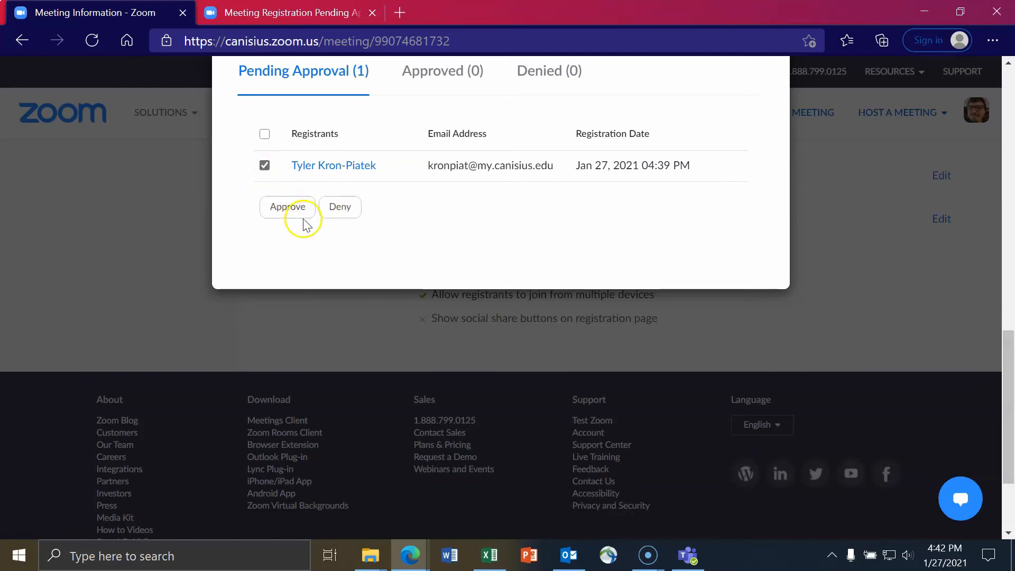
{"action": "left_click", "coordinate": [289, 207]}
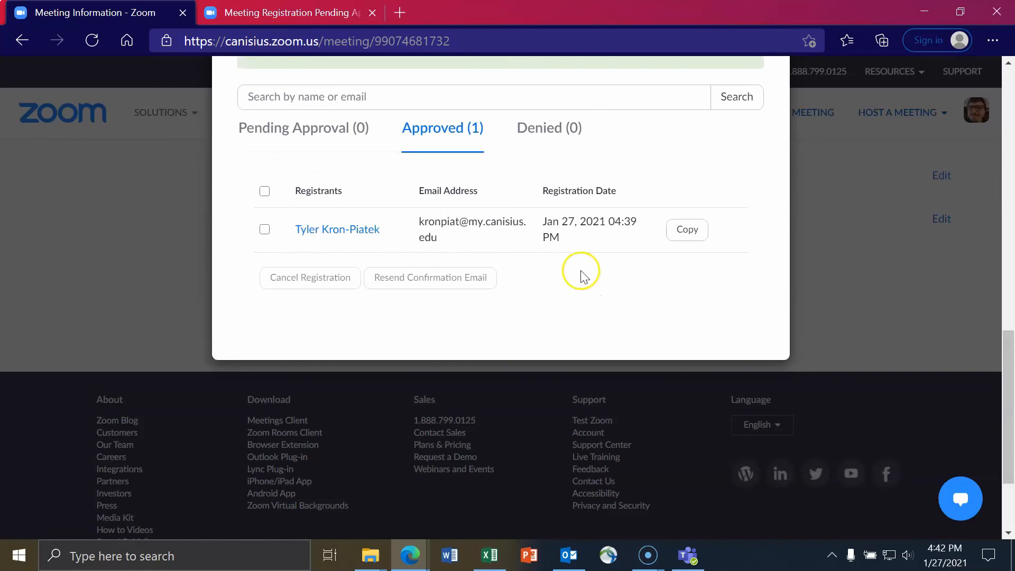
{"action": "scroll", "coordinate": [464, 159], "scroll_direction": "up", "scroll_amount": 1}
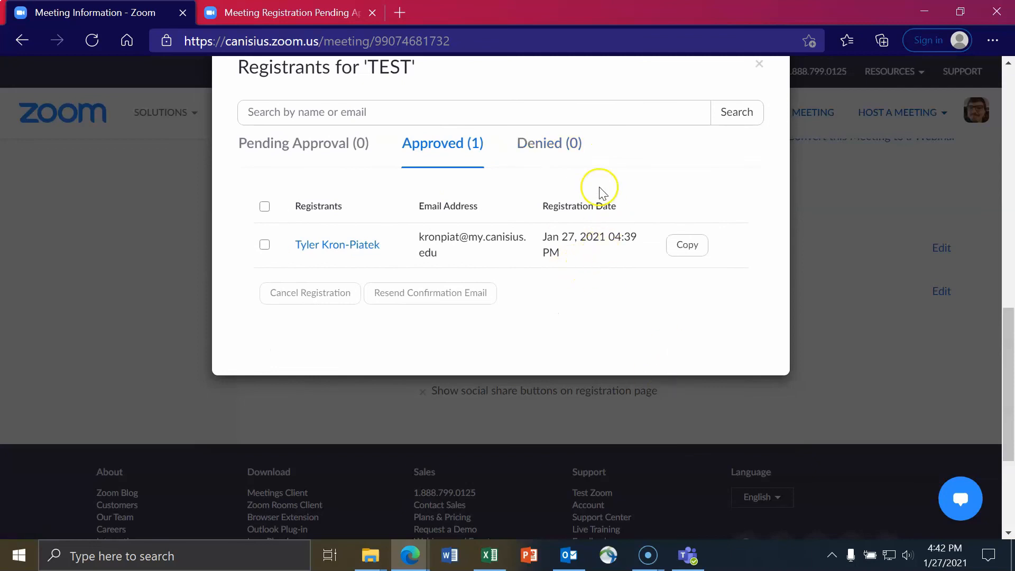
{"action": "scroll", "coordinate": [453, 351], "scroll_direction": "up", "scroll_amount": 1}
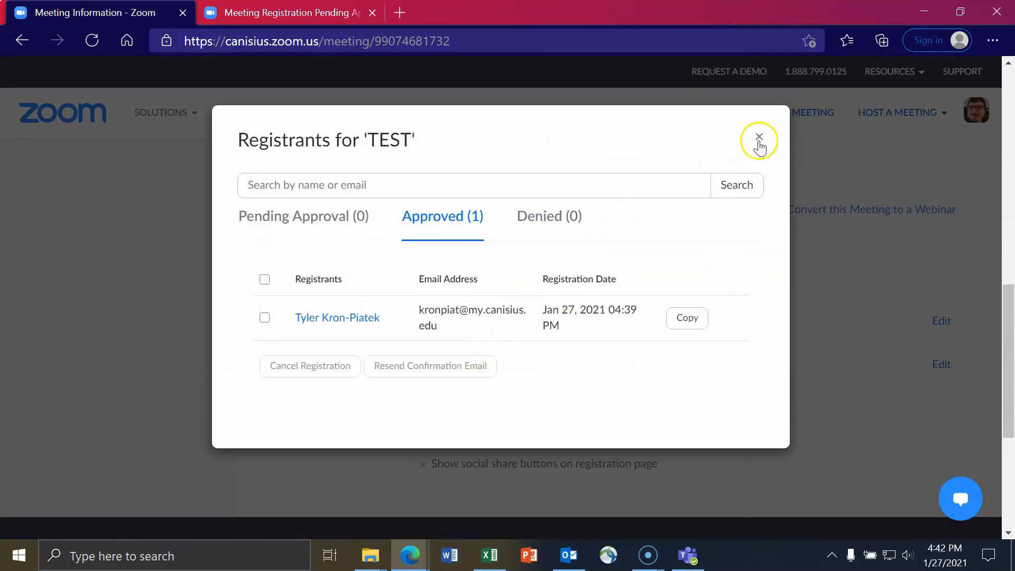
Switch to Outlook, read the "TEST Confirmation" email through its join link, calendar links, dial-in details and cancellation link, and minimize Outlook
{"action": "mouse_move", "coordinate": [574, 551]}
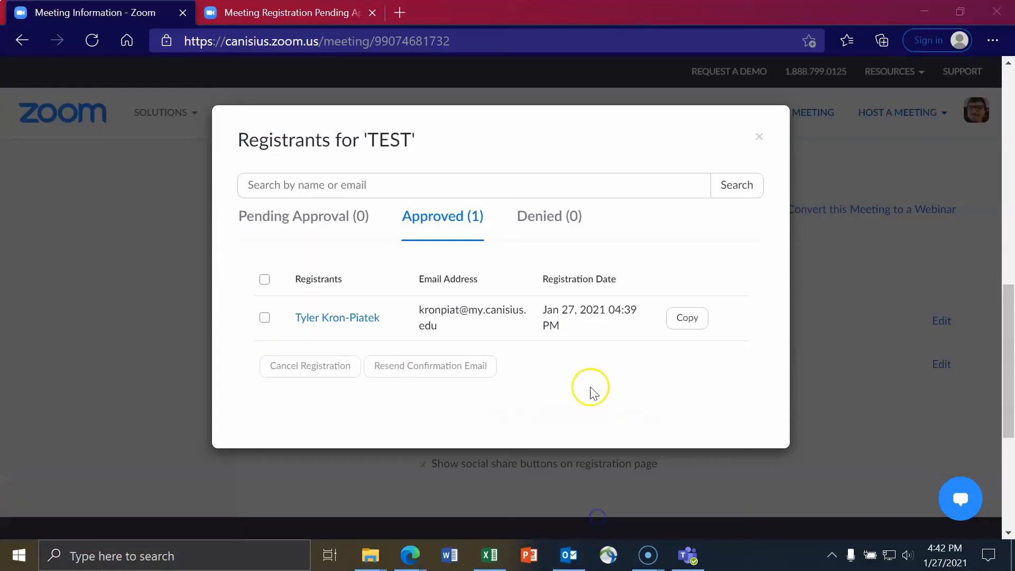
{"action": "left_click", "coordinate": [571, 557]}
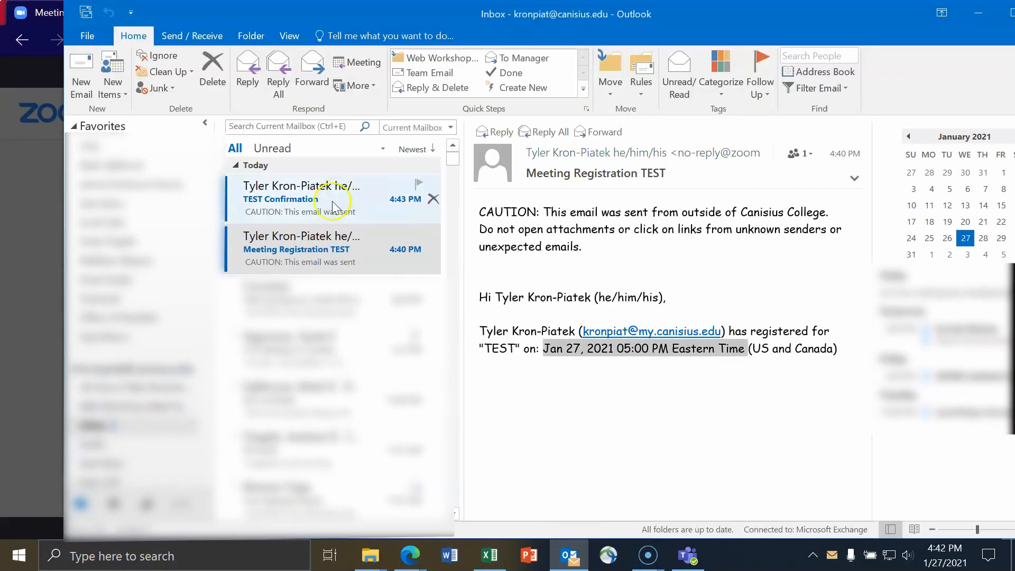
{"action": "left_click", "coordinate": [336, 199]}
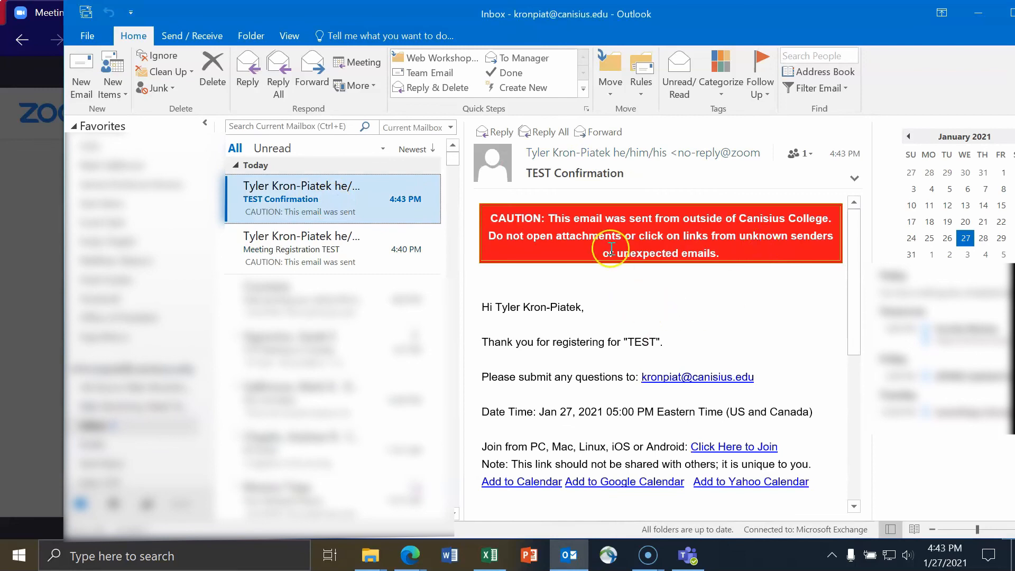
{"action": "scroll", "coordinate": [619, 289], "scroll_direction": "down", "scroll_amount": 1}
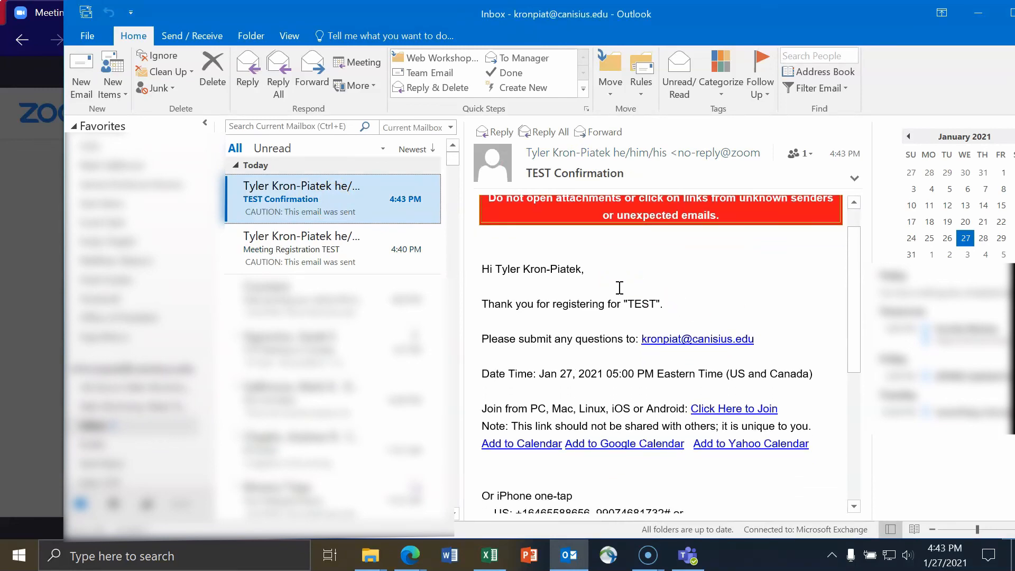
{"action": "scroll", "coordinate": [619, 286], "scroll_direction": "down", "scroll_amount": 1}
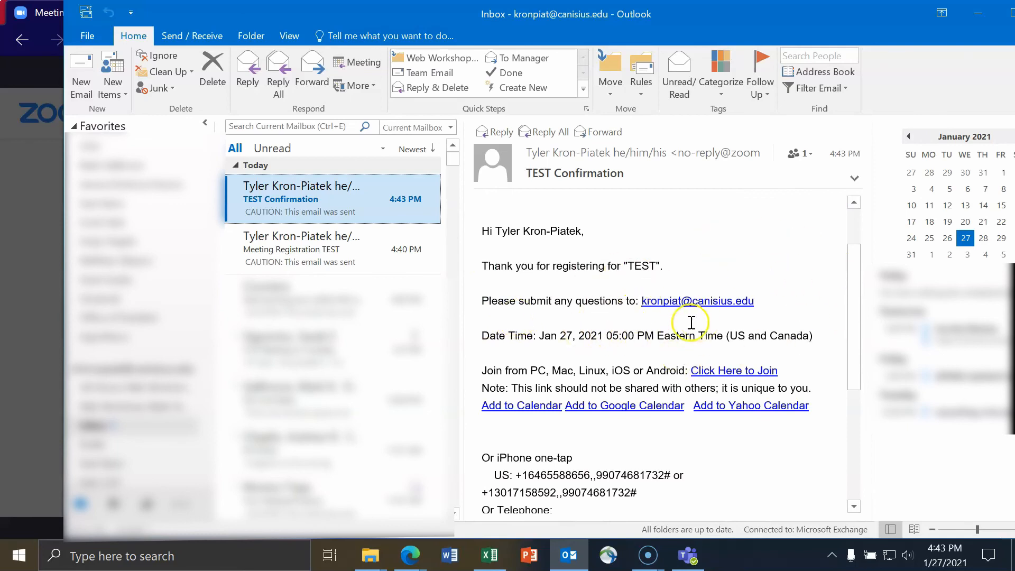
{"action": "scroll", "coordinate": [570, 325], "scroll_direction": "down", "scroll_amount": 1}
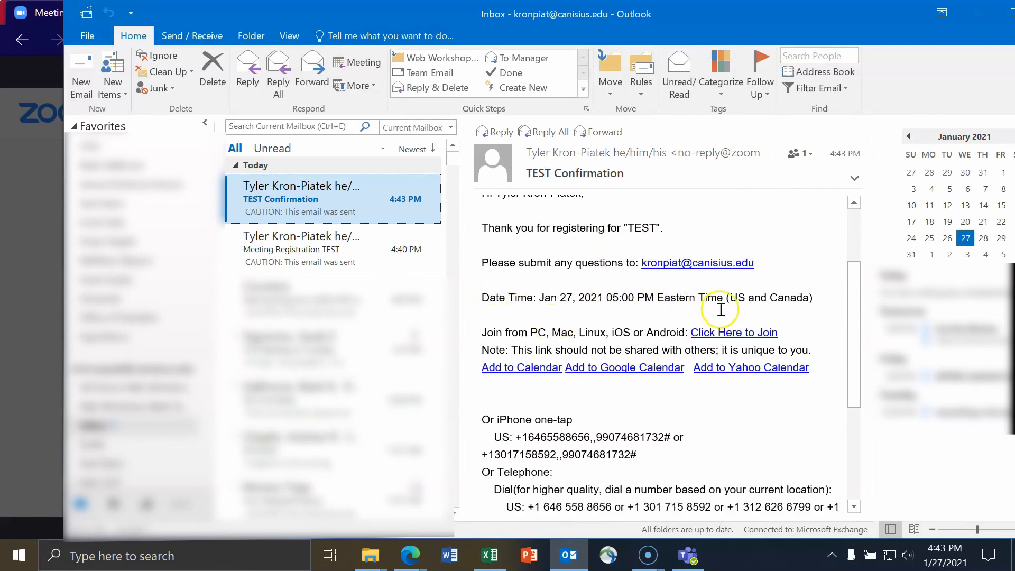
{"action": "scroll", "coordinate": [493, 332], "scroll_direction": "down", "scroll_amount": 1}
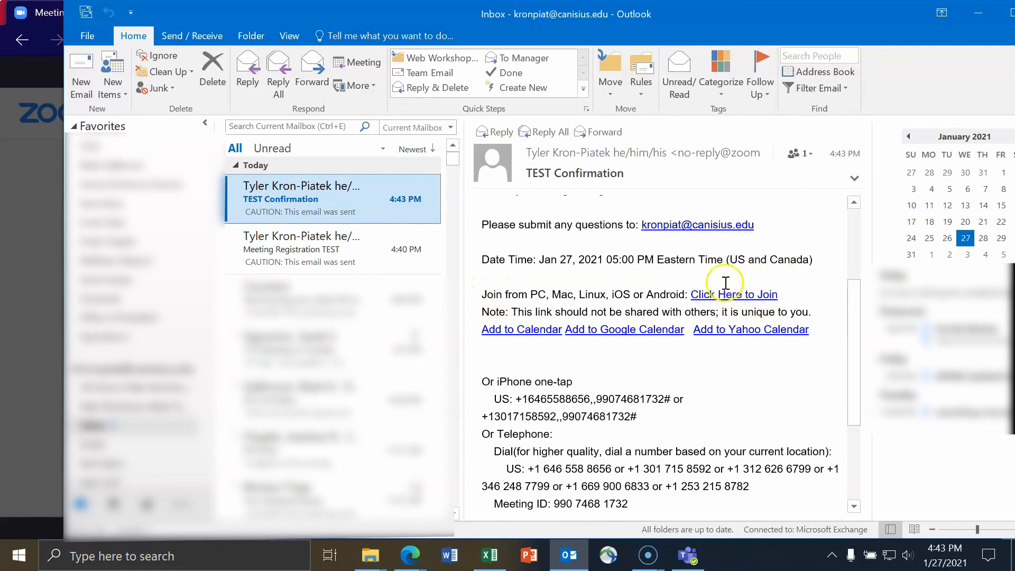
{"action": "scroll", "coordinate": [670, 314], "scroll_direction": "down", "scroll_amount": 1}
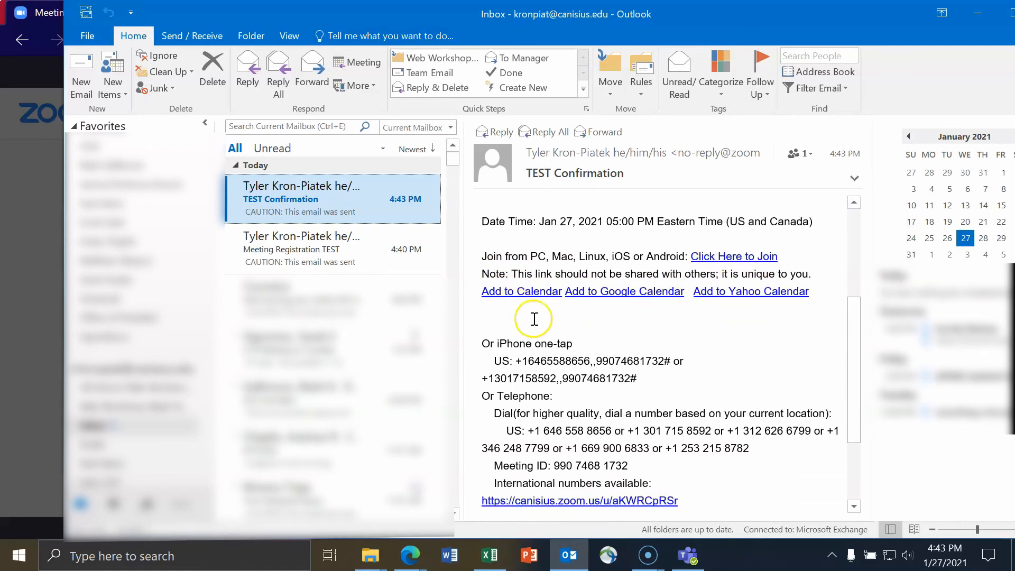
{"action": "scroll", "coordinate": [525, 364], "scroll_direction": "down", "scroll_amount": 2}
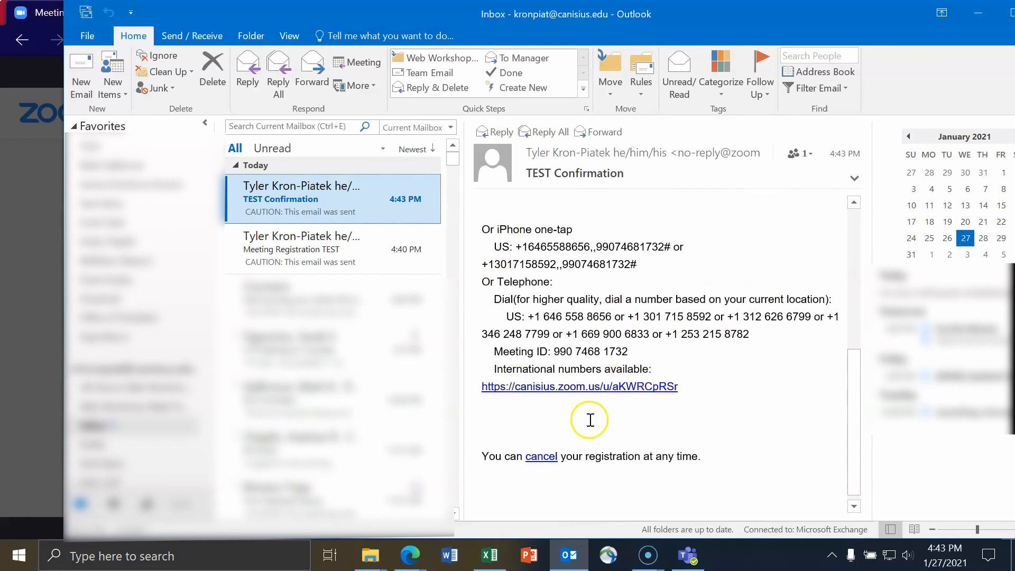
{"action": "scroll", "coordinate": [645, 341], "scroll_direction": "down", "scroll_amount": 1}
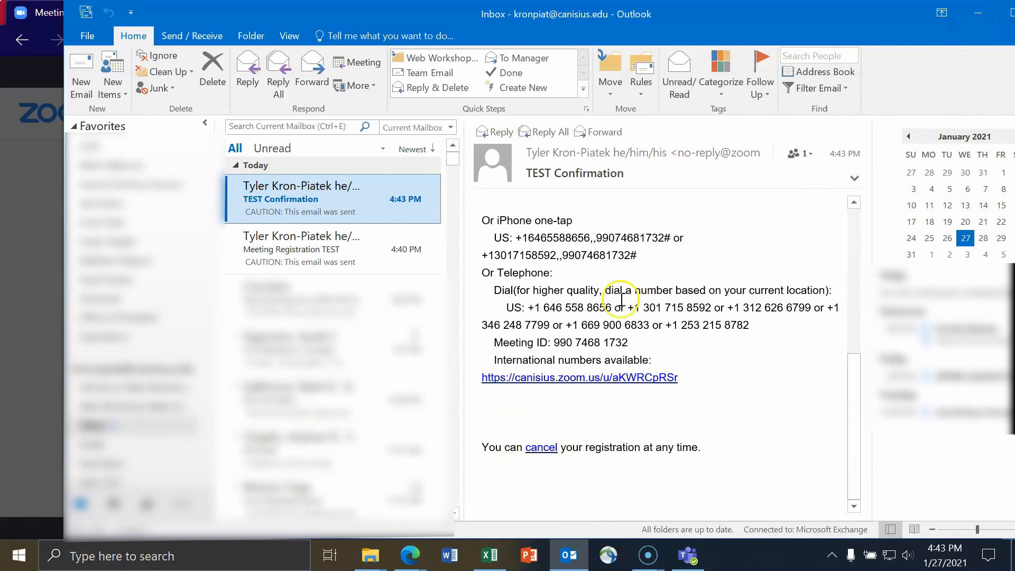
{"action": "scroll", "coordinate": [617, 298], "scroll_direction": "up", "scroll_amount": 5}
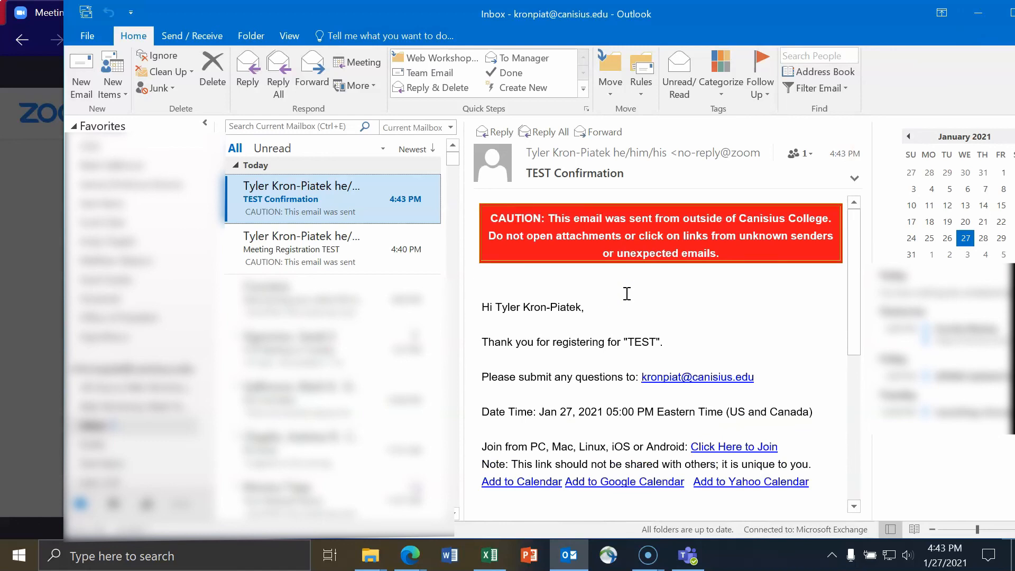
{"action": "left_click", "coordinate": [979, 21]}
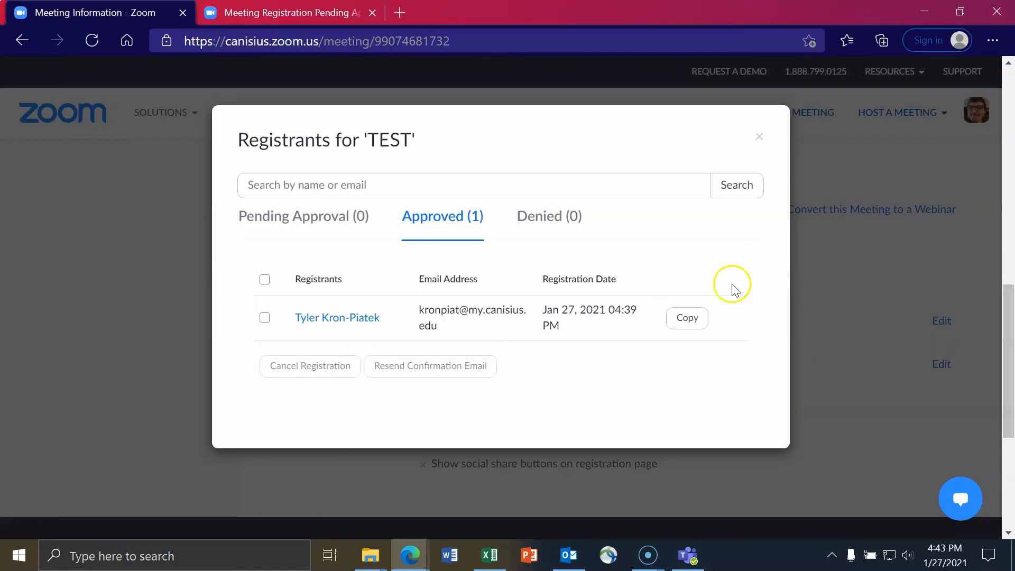
Close the registrants list and send a preview of the registrants' confirmation email from the meeting's email settings
{"action": "left_click", "coordinate": [758, 138]}
{"action": "left_click", "coordinate": [442, 275]}
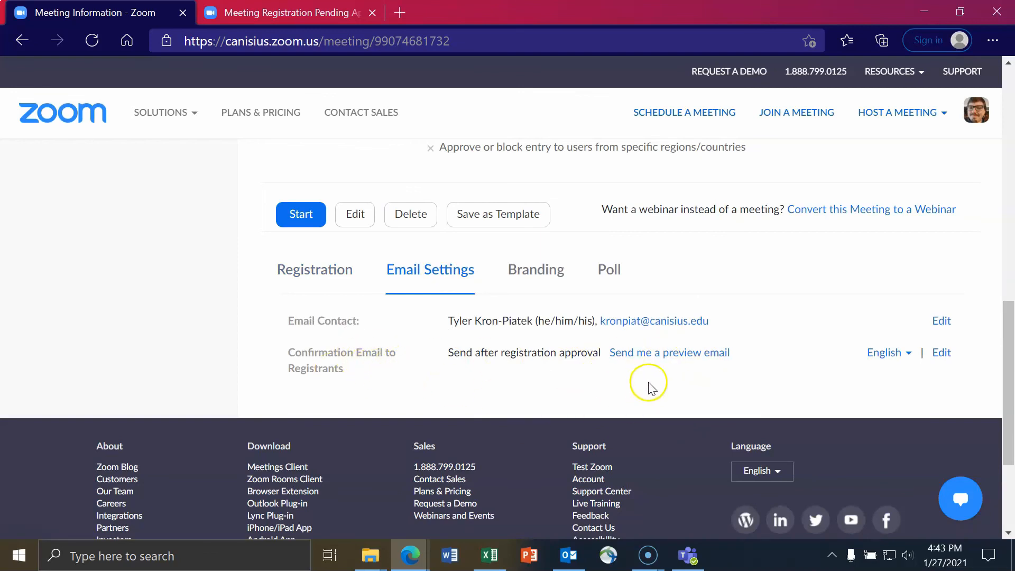
{"action": "left_click", "coordinate": [654, 355]}
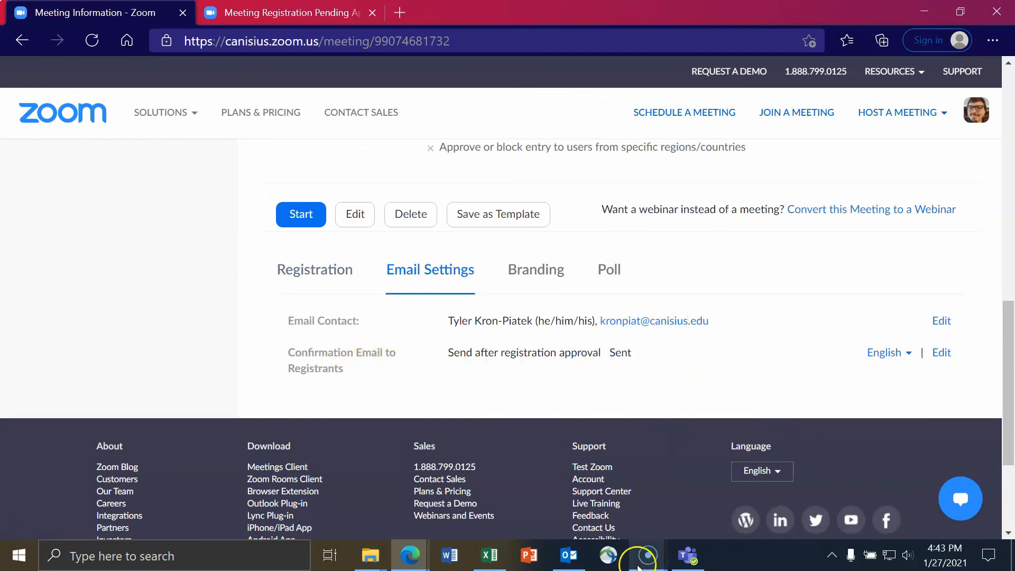
Switch to Outlook, open the newly received preview of the TEST confirmation email, and compare its greeting with the earlier confirmation's
{"action": "left_click", "coordinate": [569, 555]}
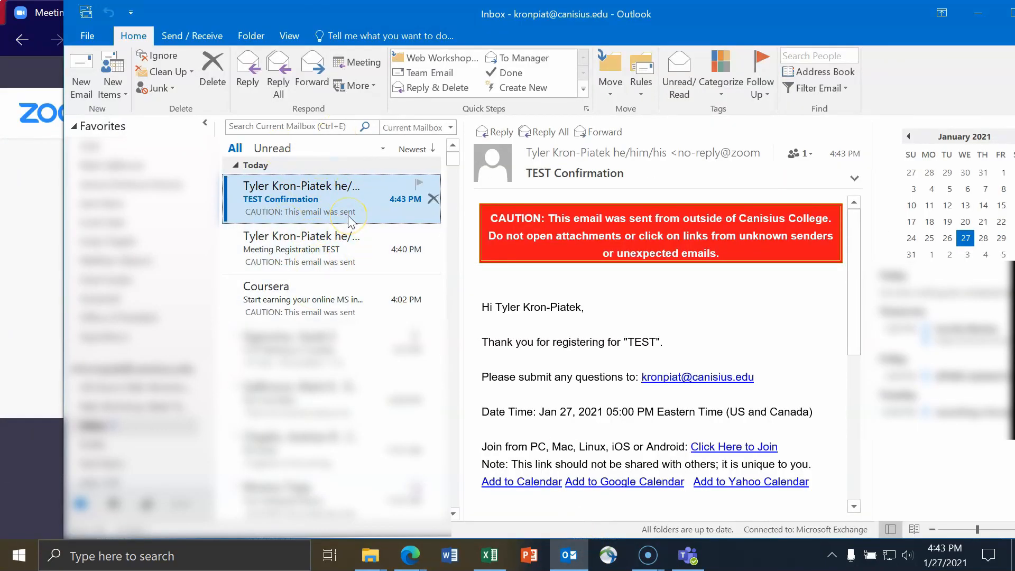
{"action": "left_click", "coordinate": [329, 200]}
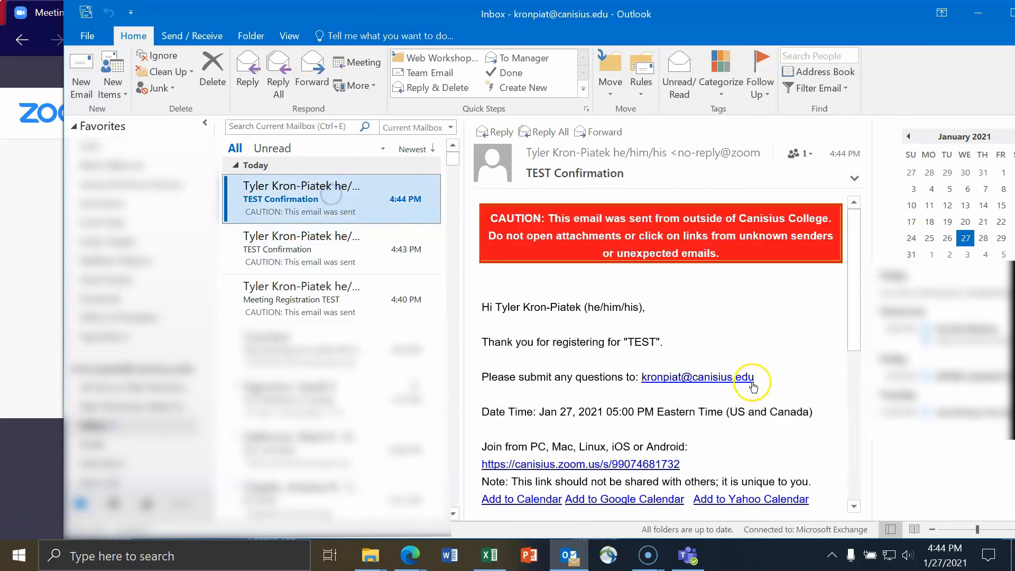
{"action": "scroll", "coordinate": [754, 385], "scroll_direction": "down", "scroll_amount": 2}
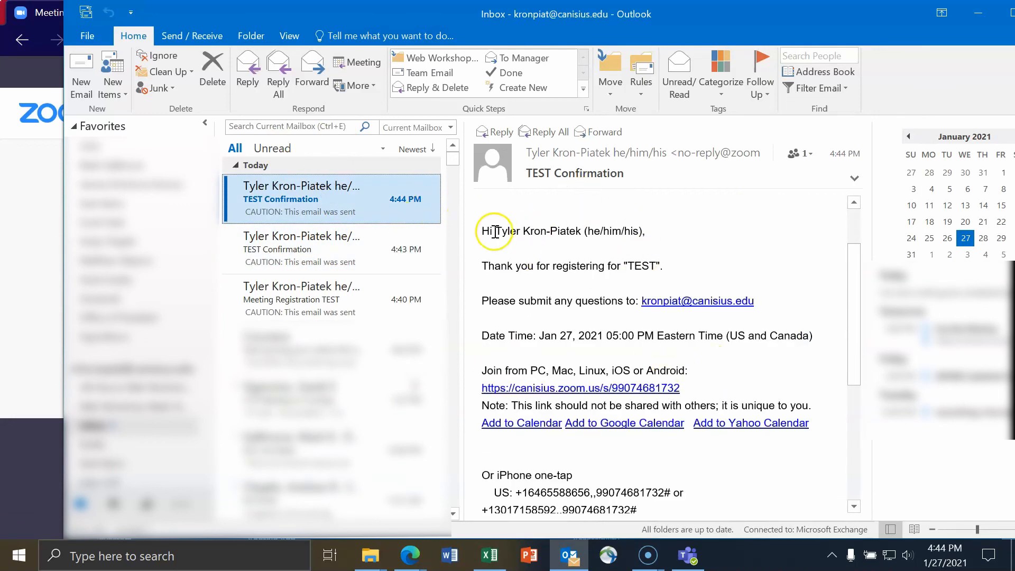
{"action": "left_click_drag", "start_coordinate": [495, 231], "coordinate": [657, 240]}
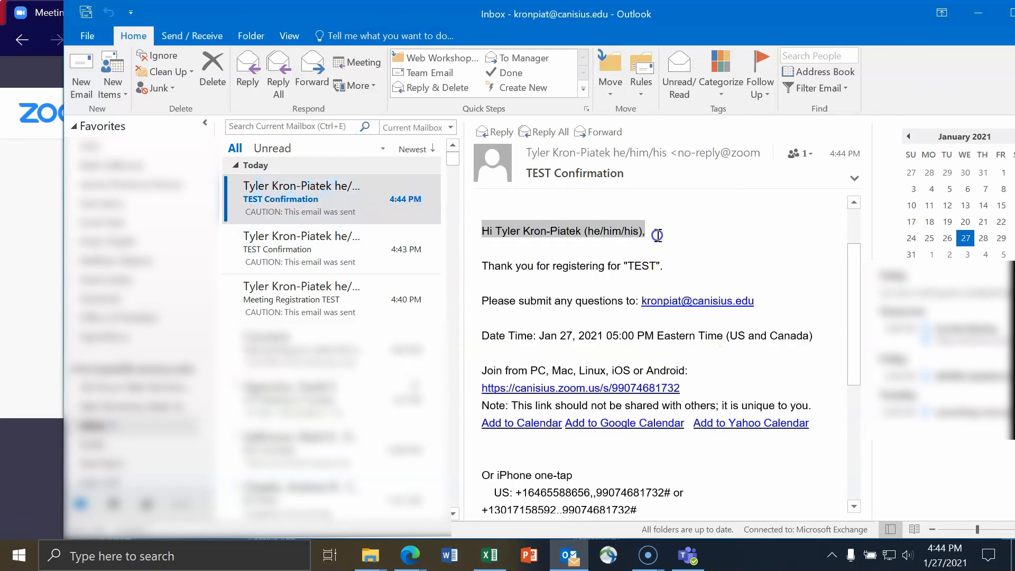
{"action": "left_click", "coordinate": [356, 245]}
{"action": "left_click_drag", "start_coordinate": [496, 307], "coordinate": [592, 308]}
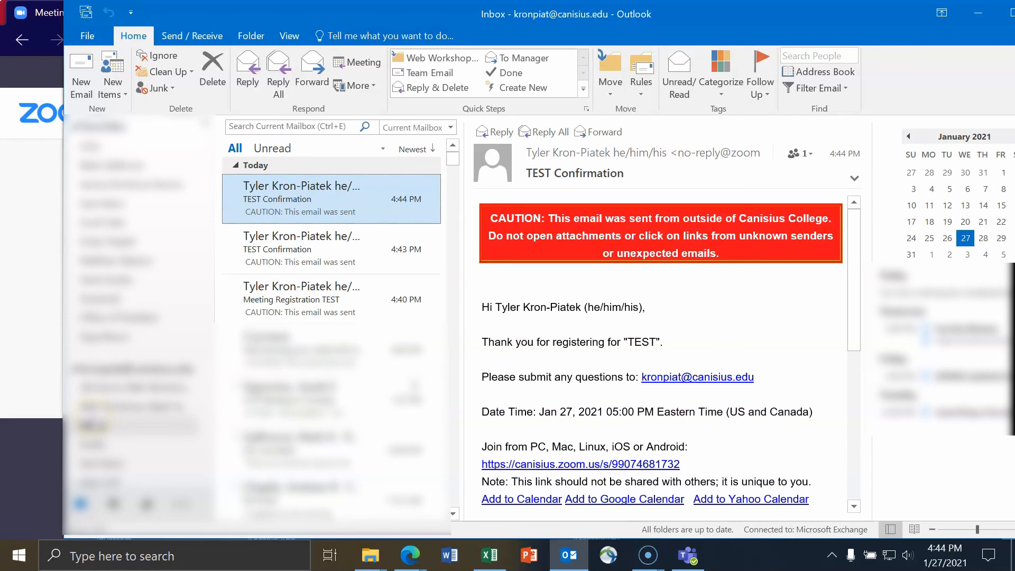